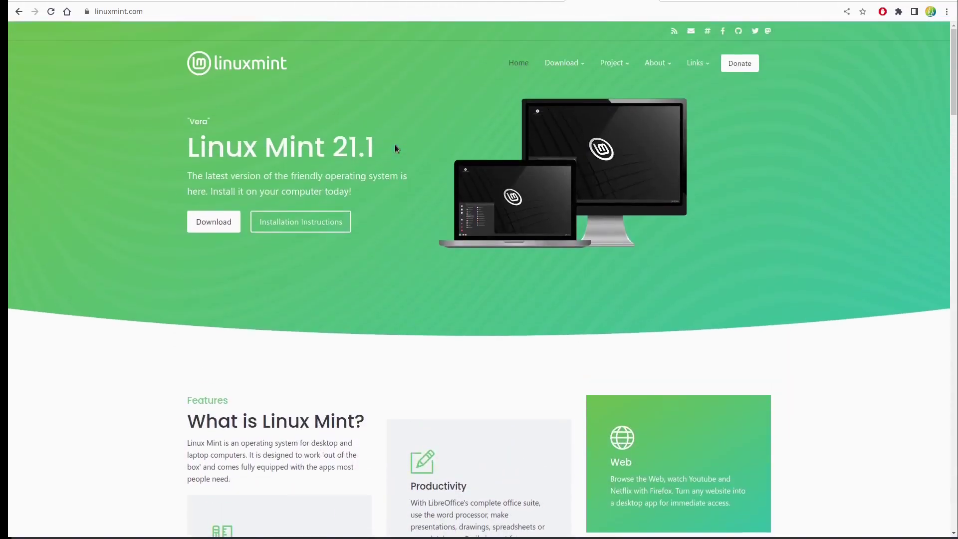
Open the Linux Mint Mirrors page from the Project menu and scroll to the Germany entries
mouse_move(617, 67)
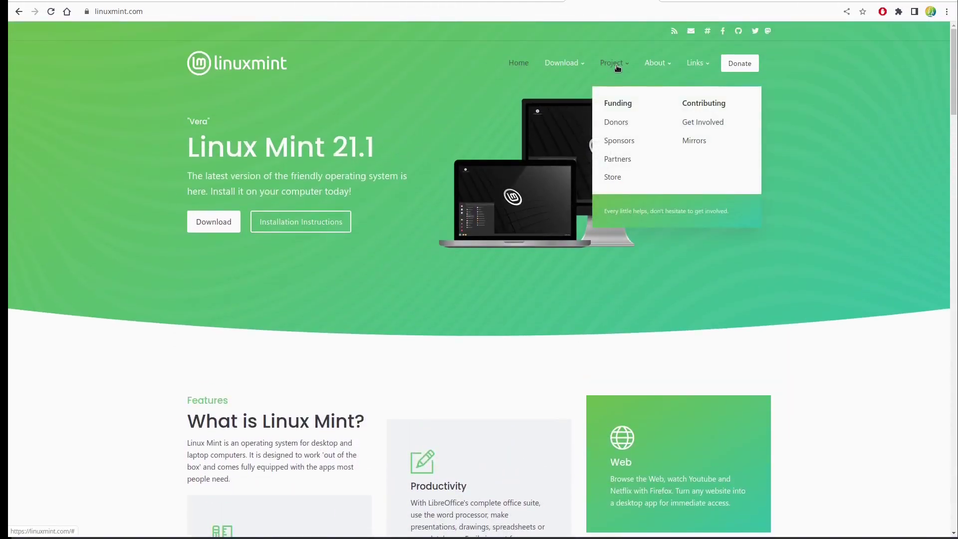
left_click(712, 143)
scroll(545, 171, "down", 4)
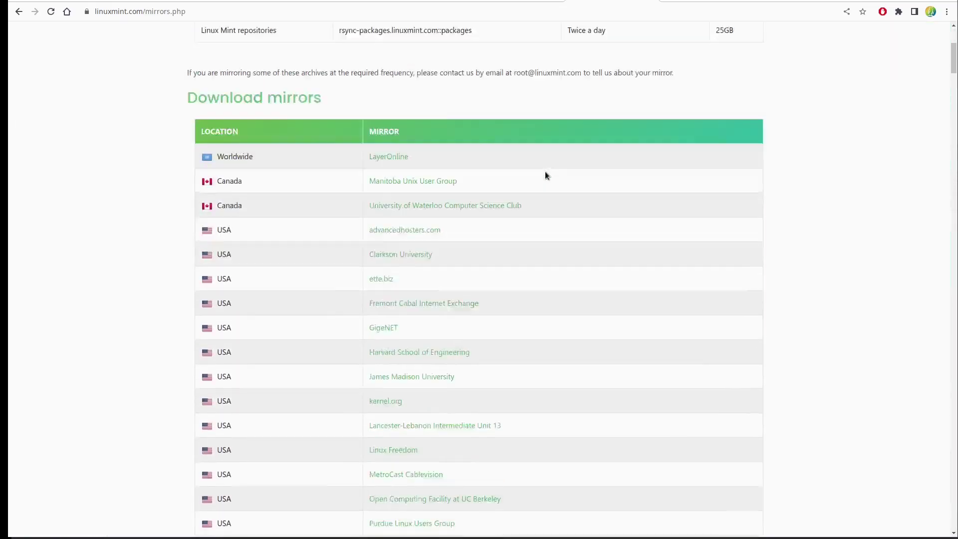
scroll(545, 175, "down", 20)
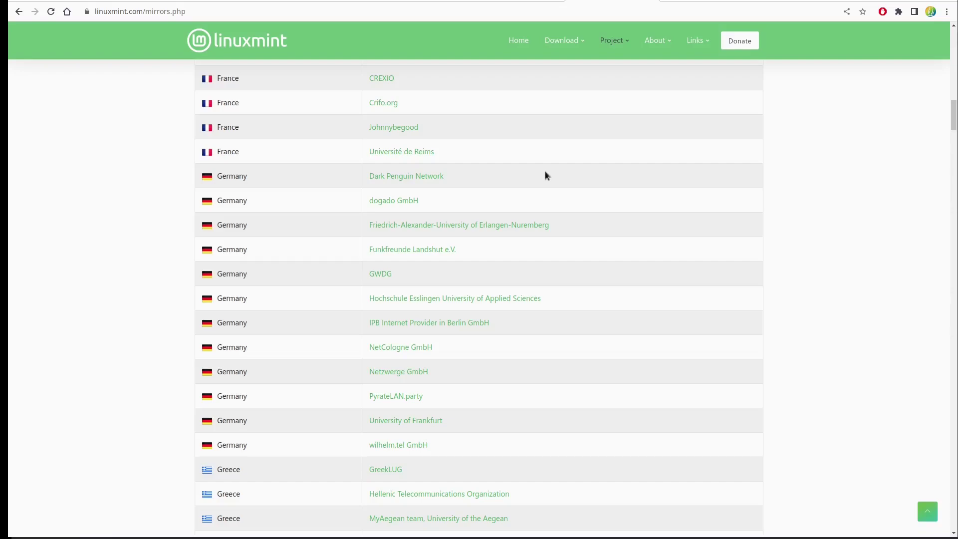
Open the Friedrich-Alexander-University (ftp.fau.de) ISO directory and its testing/ folder of beta ISOs
left_click(482, 225)
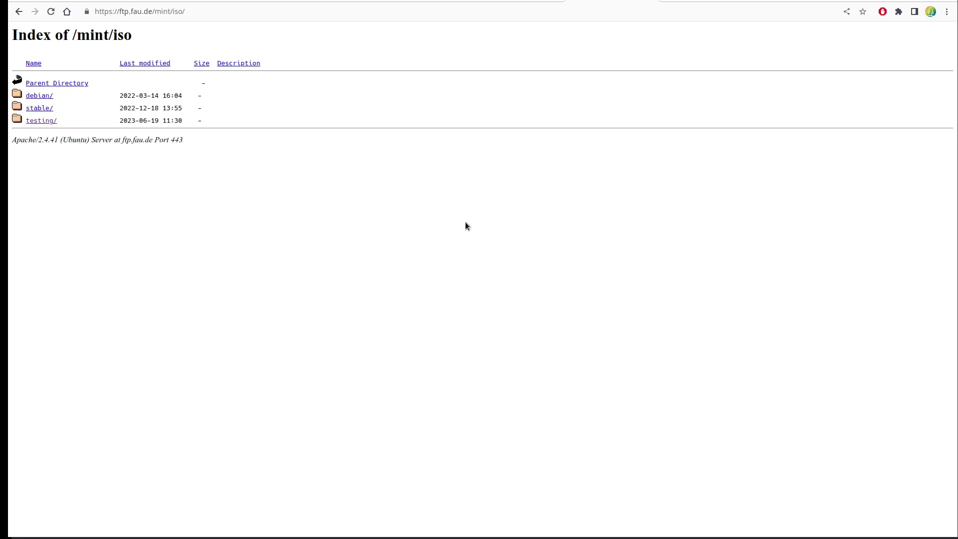
left_click(34, 123)
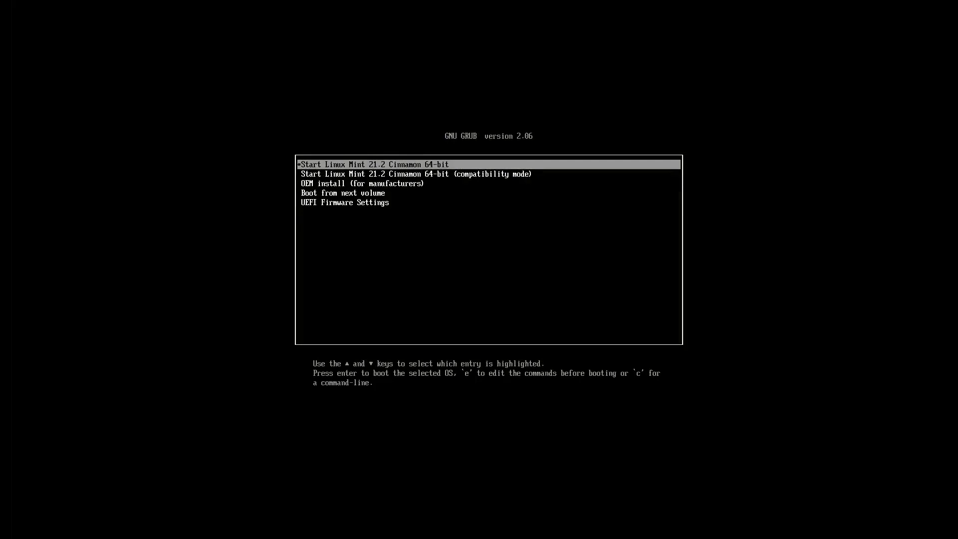
Boot the Linux Mint live system and apply a 1920×1080 (16:9) display resolution
key("Return")
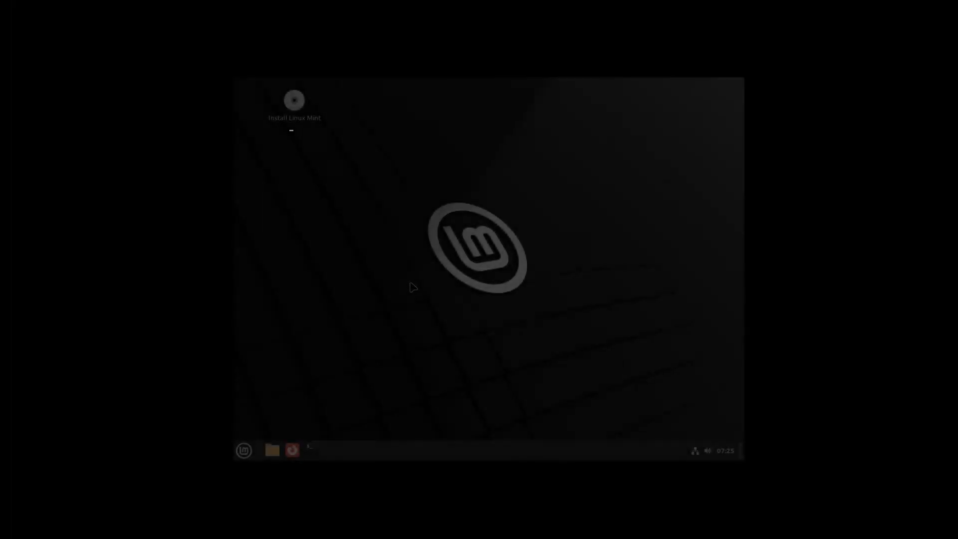
right_click(411, 283)
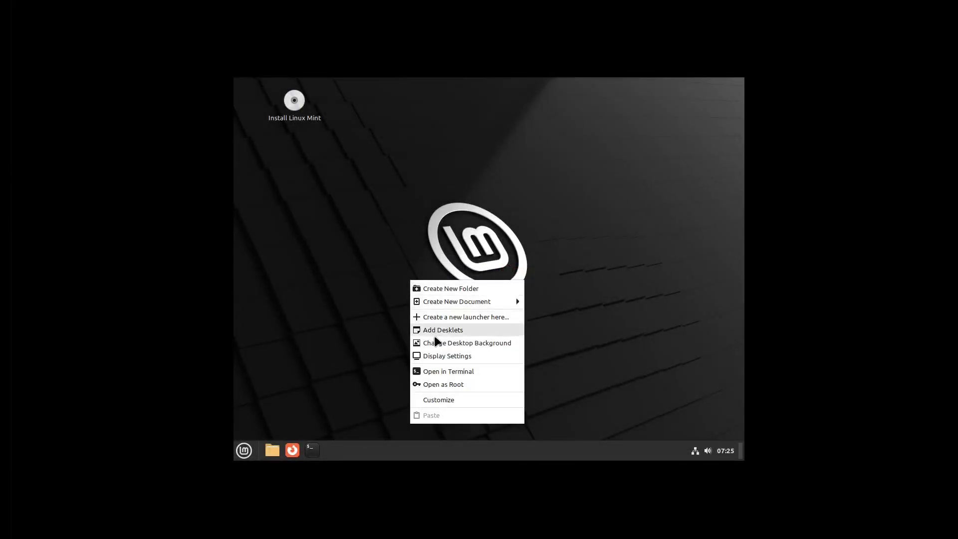
left_click(444, 357)
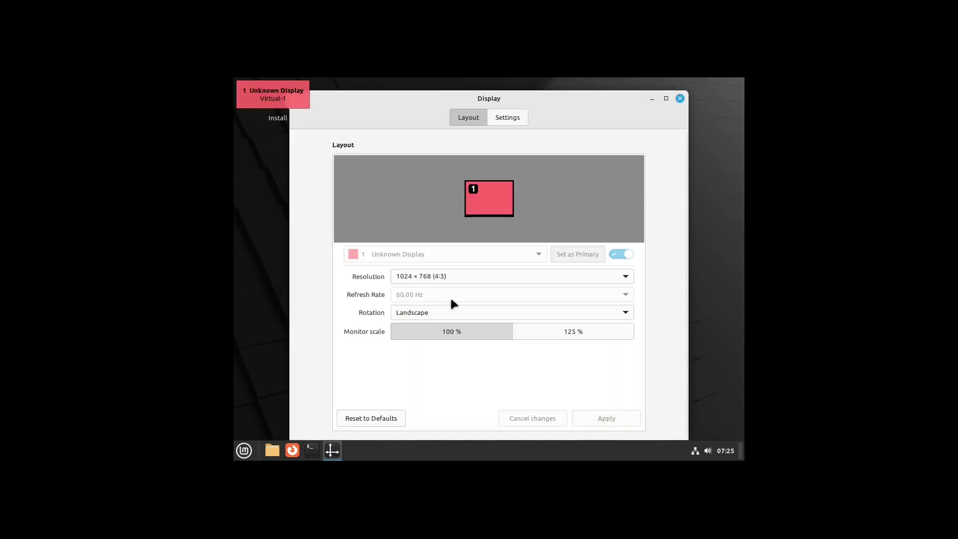
left_click(483, 275)
scroll(478, 216, "up", 4)
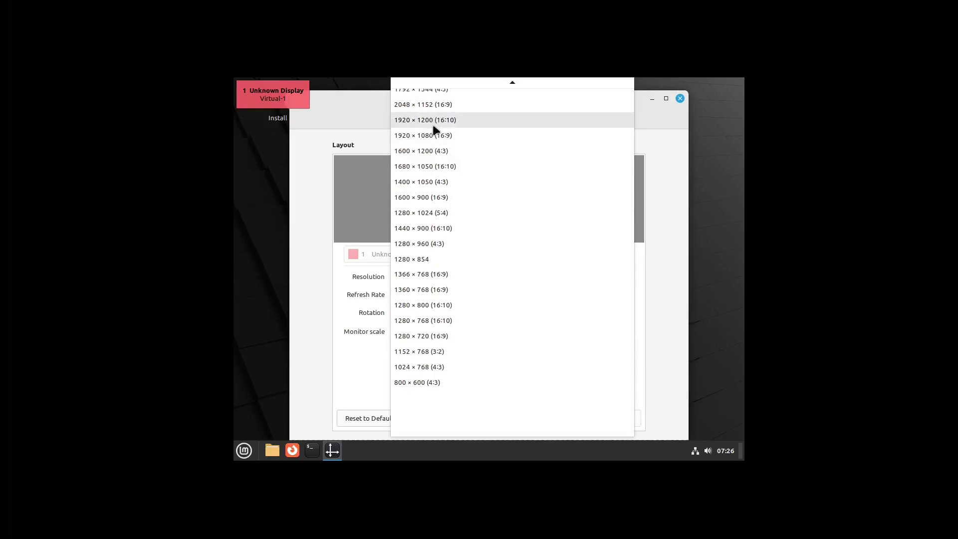
left_click(434, 135)
left_click(605, 419)
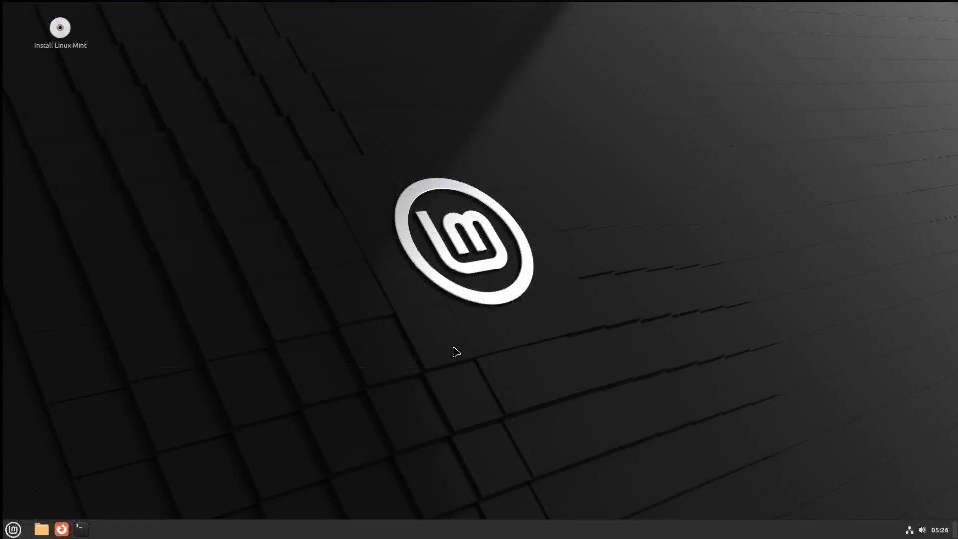
Launch the installer in Deutsch with German keyboard, choose Festplatte löschen, and confirm installing
double_click(60, 29)
left_click(320, 224)
left_click(630, 360)
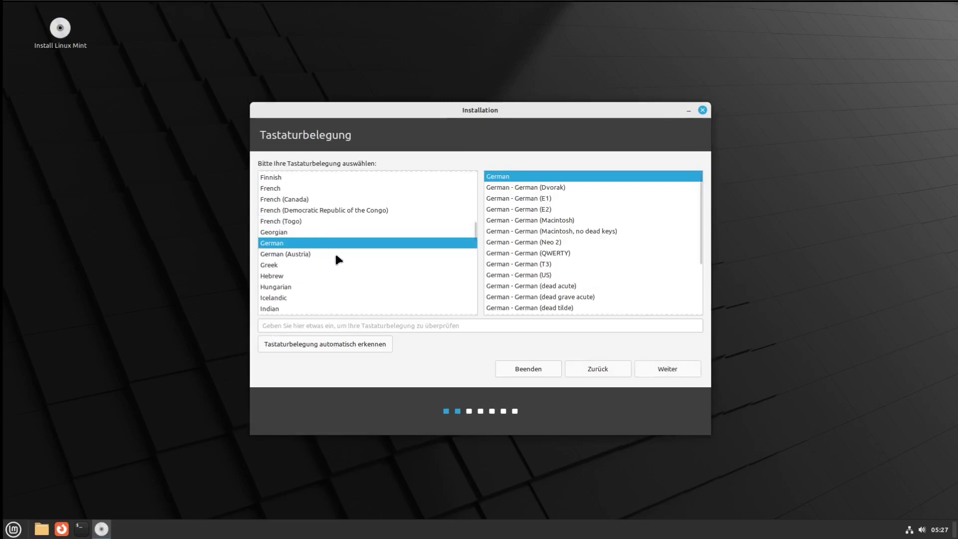
left_click(669, 369)
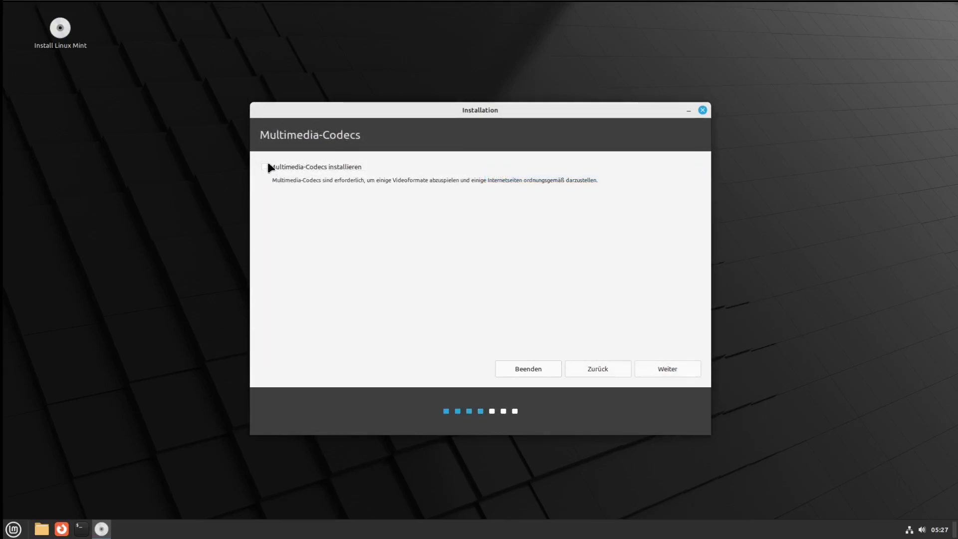
left_click(670, 359)
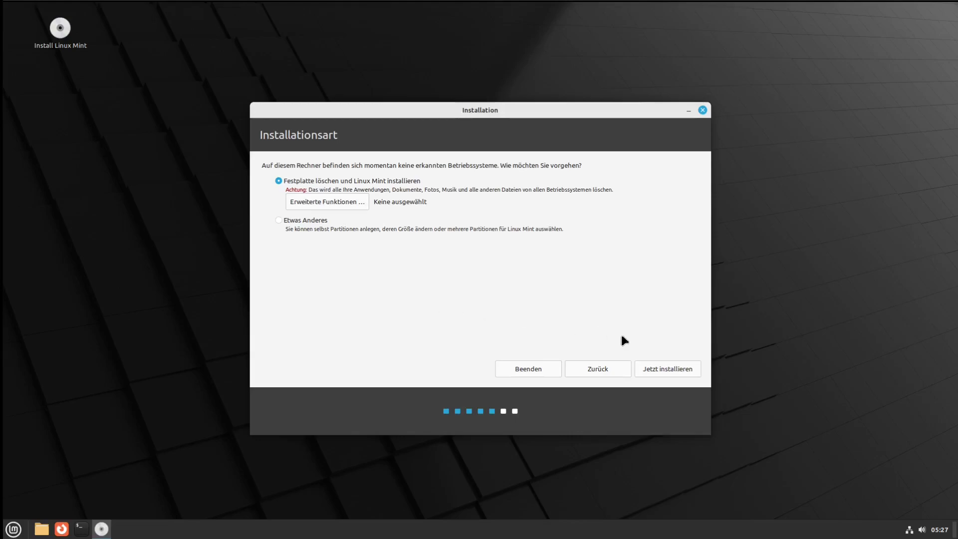
left_click(659, 366)
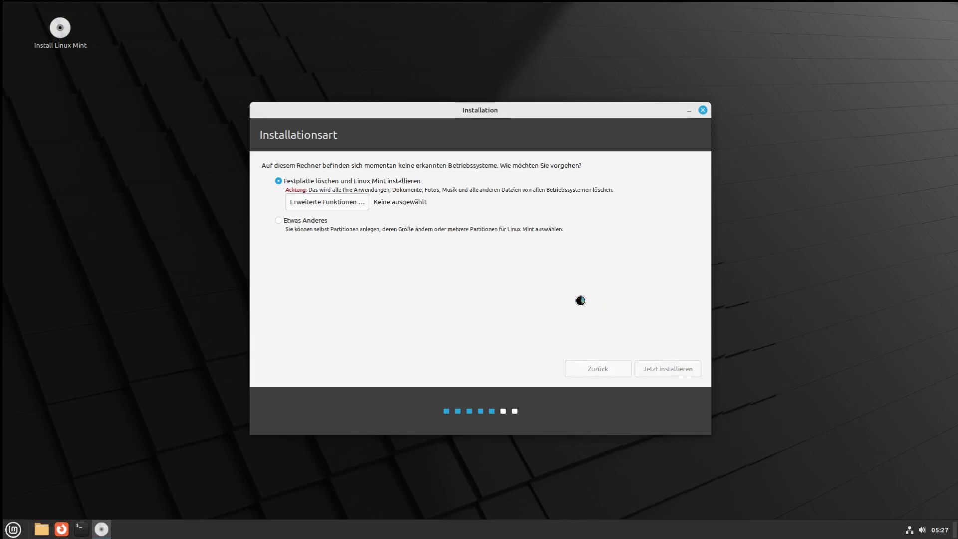
left_click(619, 333)
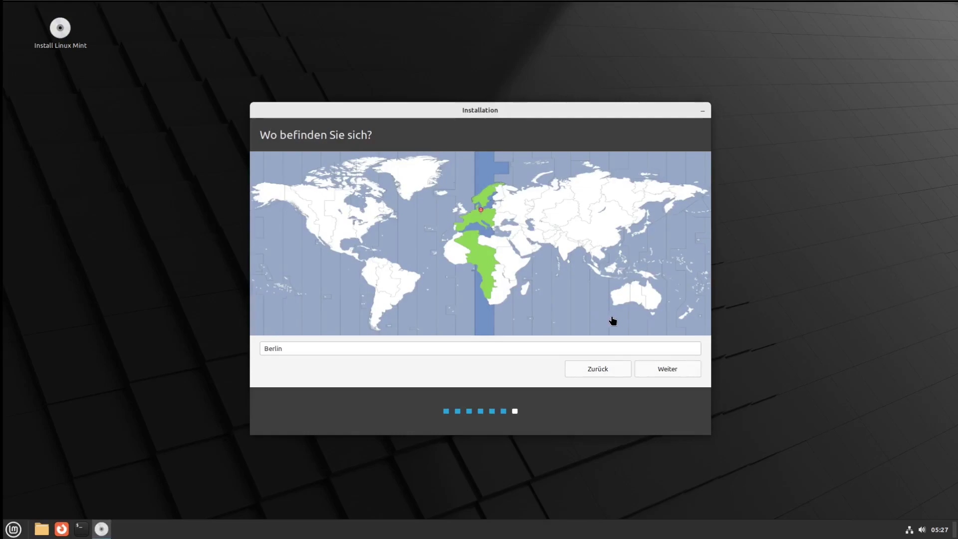
Keep Berlin as the location, enter the user's name, and set the computer name to lm
left_click(657, 368)
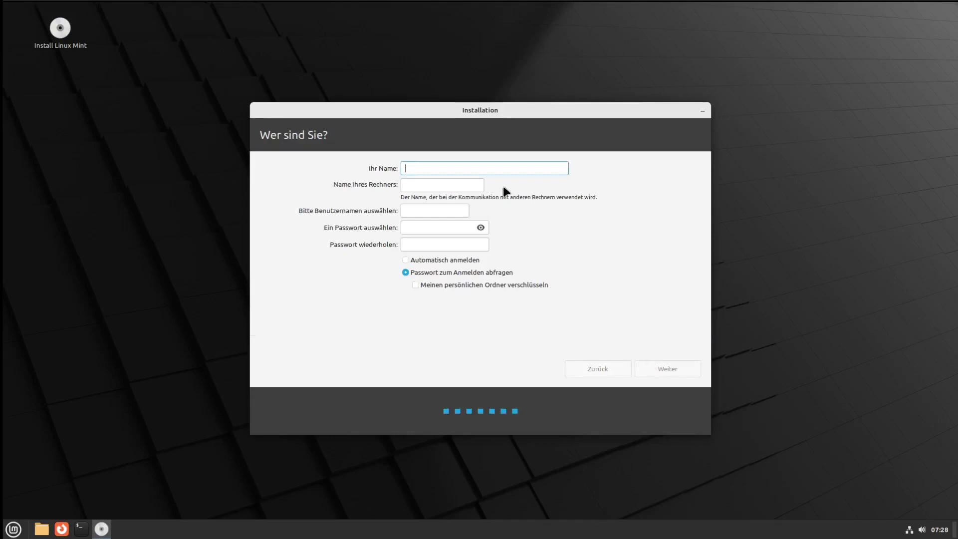
type("pinguin")
key("Tab")
key("BackSpace")
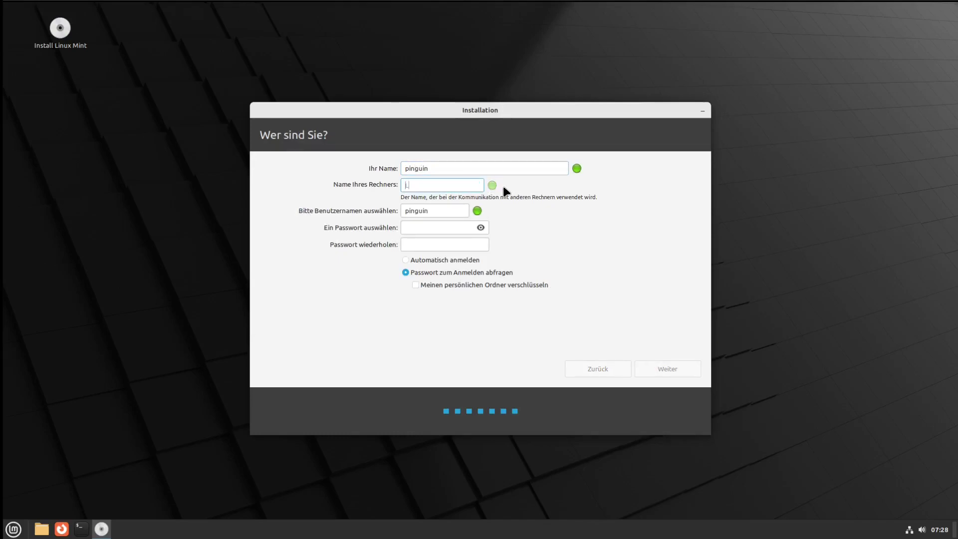
type("lm")
Enter and repeat the account password, enable Automatisch anmelden, and continue the installation
left_click(421, 227)
key("Tab")
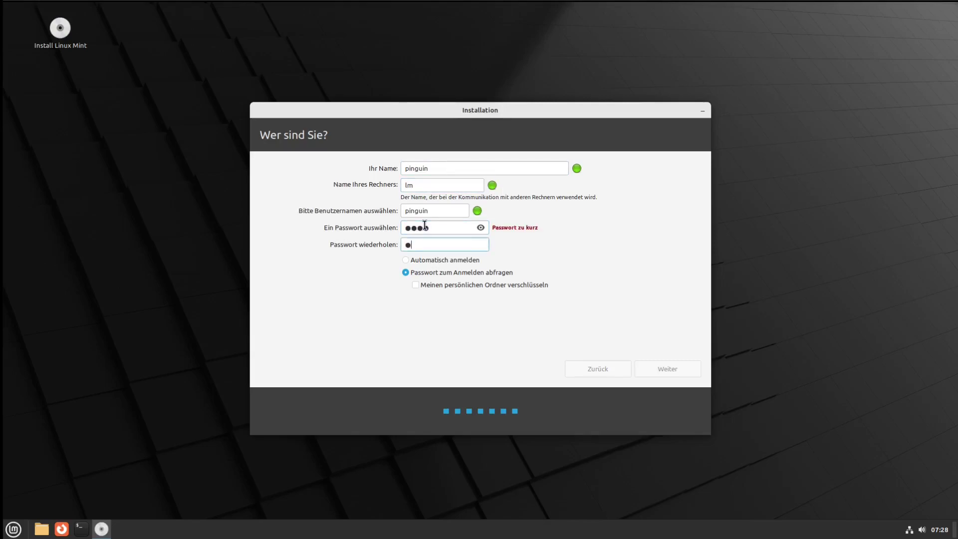
left_click(427, 260)
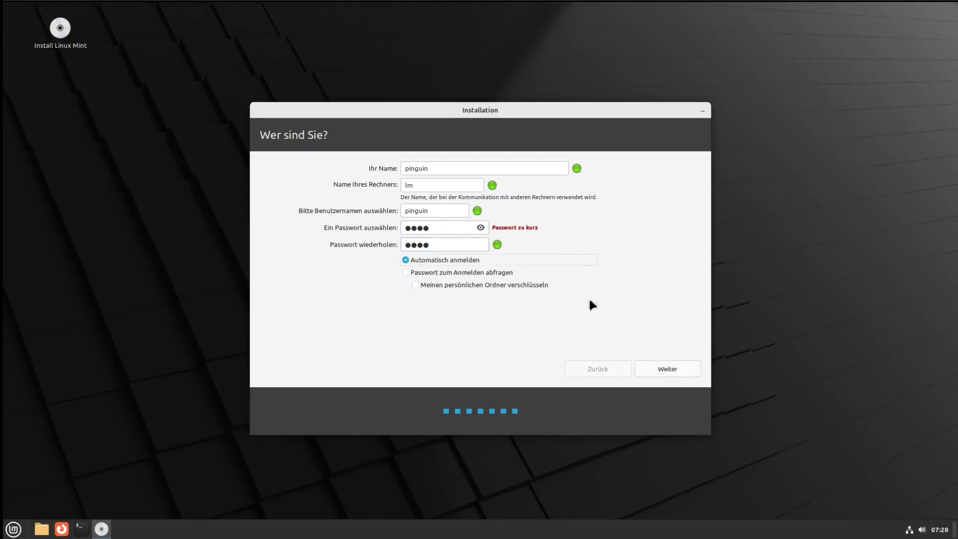
left_click(663, 364)
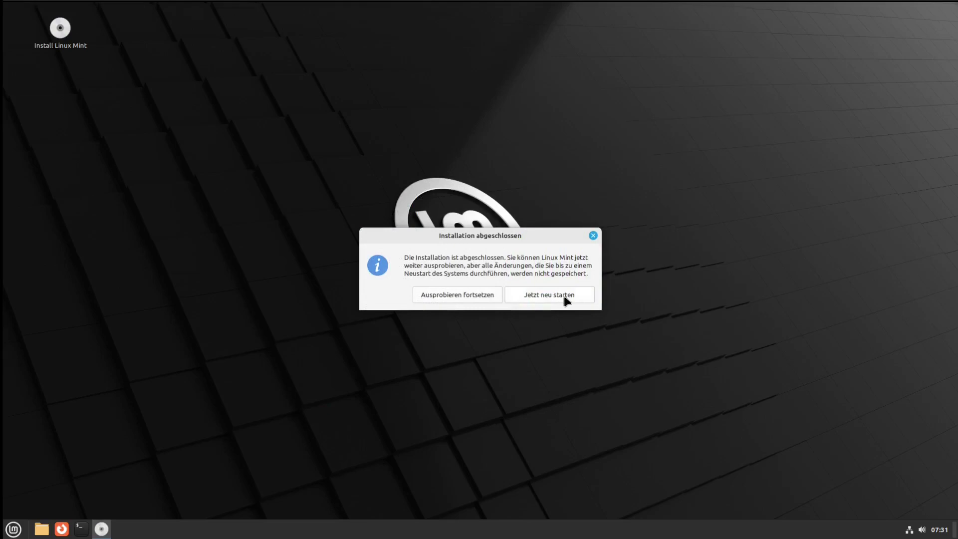
Restart into the installed Linux Mint 21.2 Cinnamon with Jetzt neu starten
left_click(563, 294)
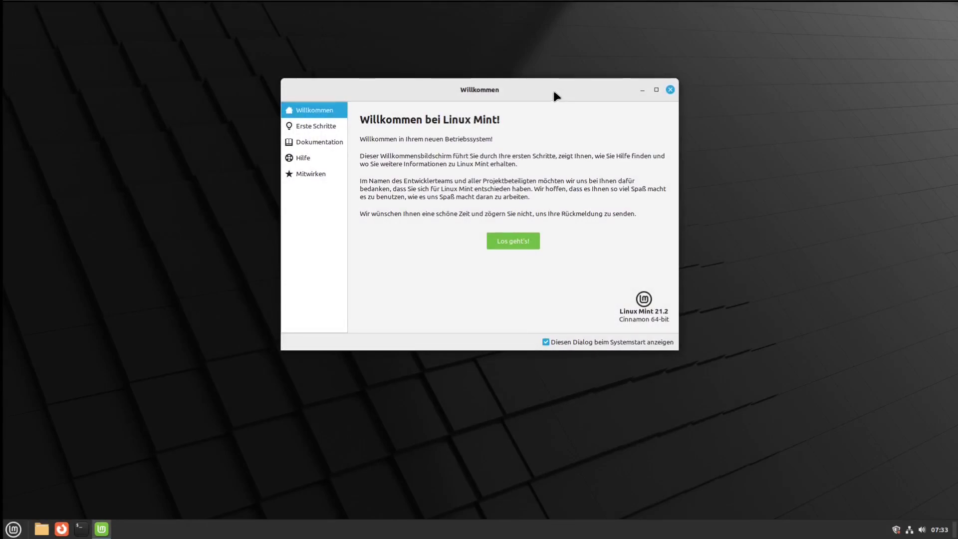
Go to Erste Schritte in the Welcome Screen and start the Schreibtischfarben settings
key("Return")
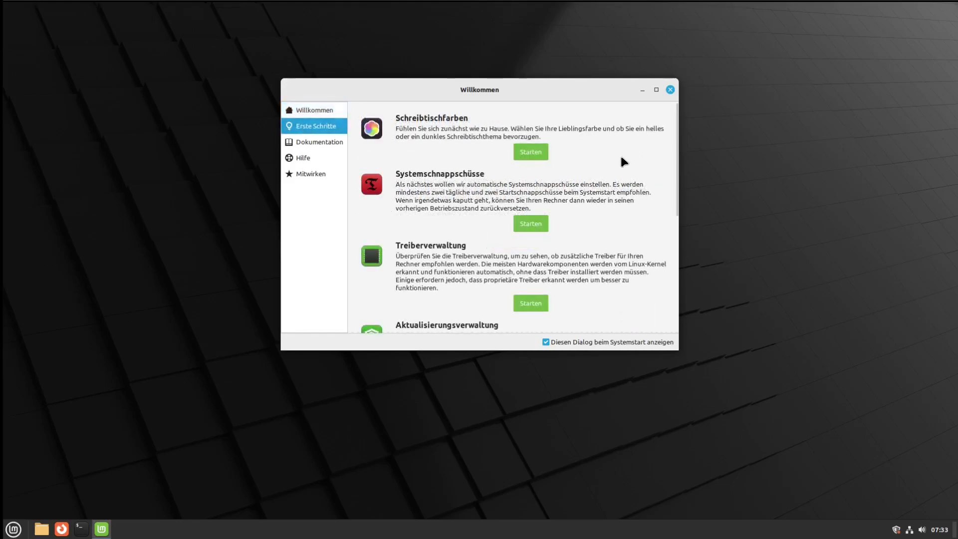
left_click(526, 150)
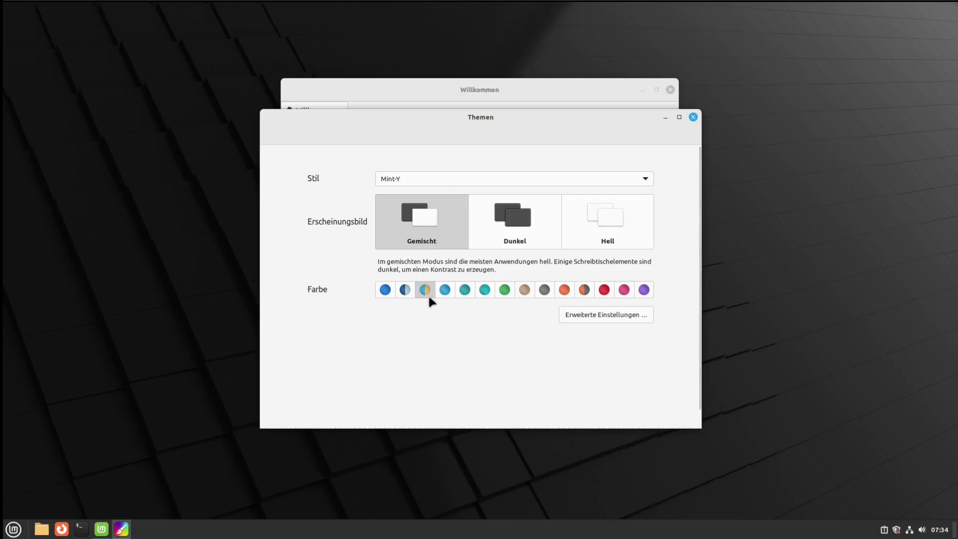
Try accent colours against the home folder window and settle on teal
left_click(42, 529)
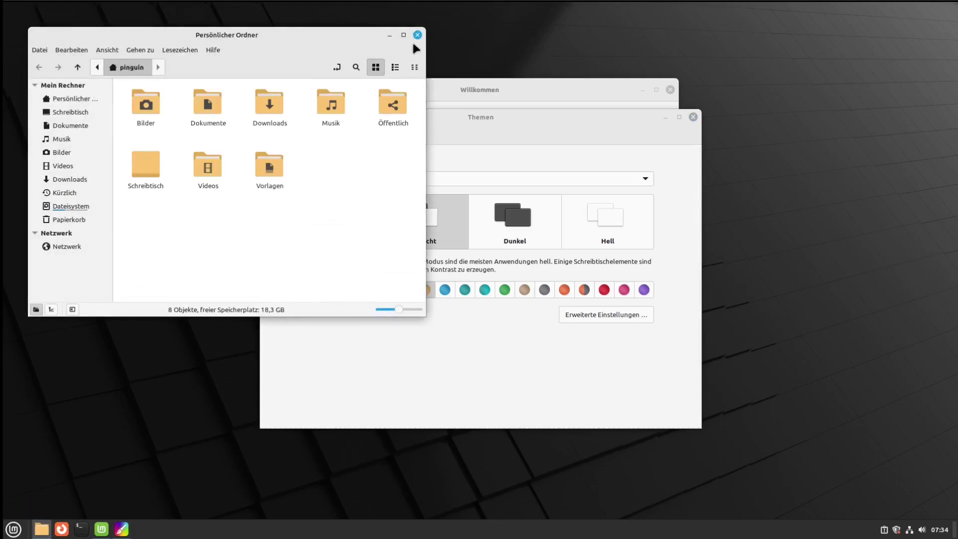
left_click(417, 36)
left_click(404, 289)
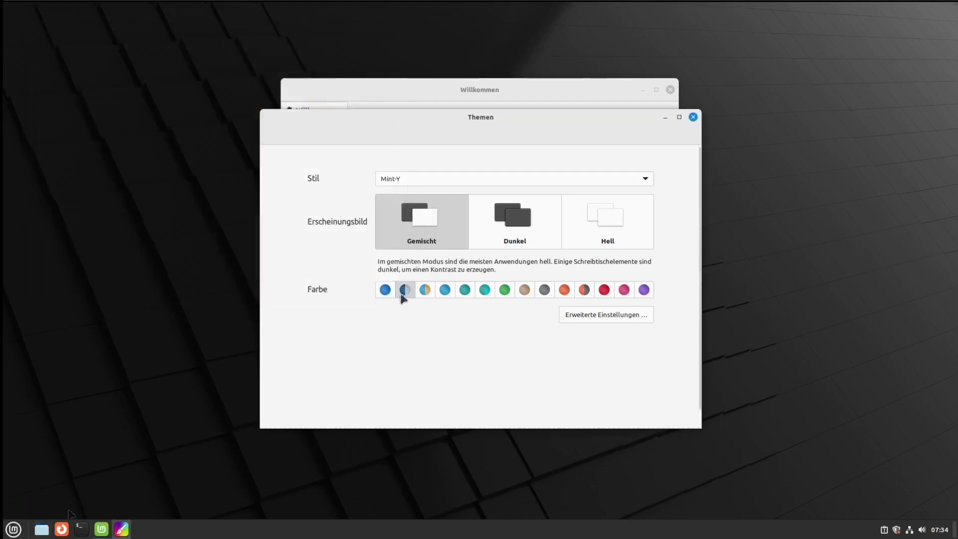
left_click(42, 531)
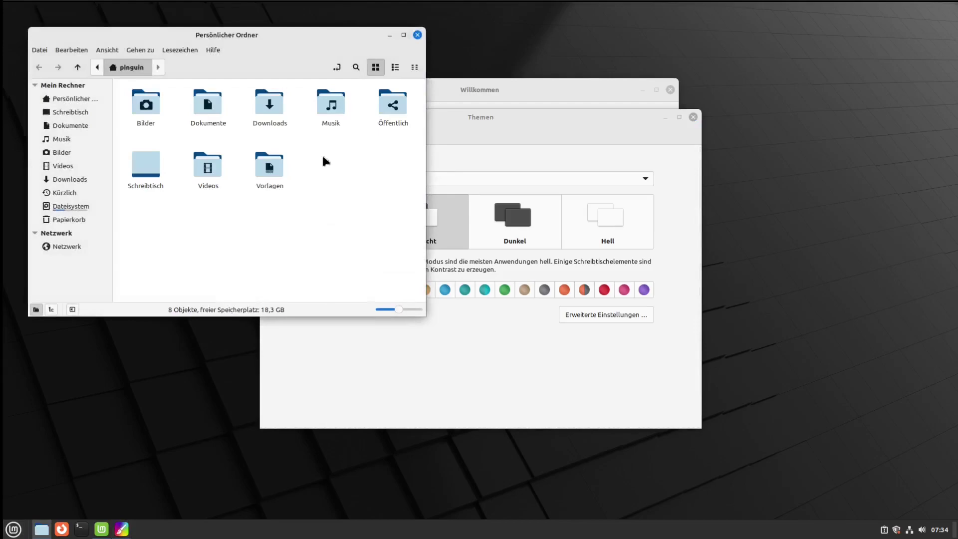
left_click(418, 36)
left_click(484, 290)
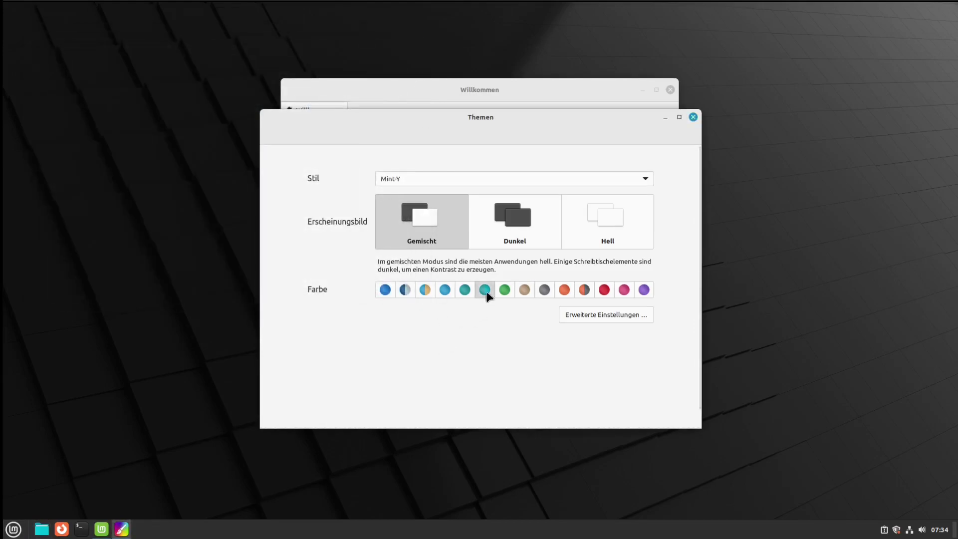
left_click(44, 531)
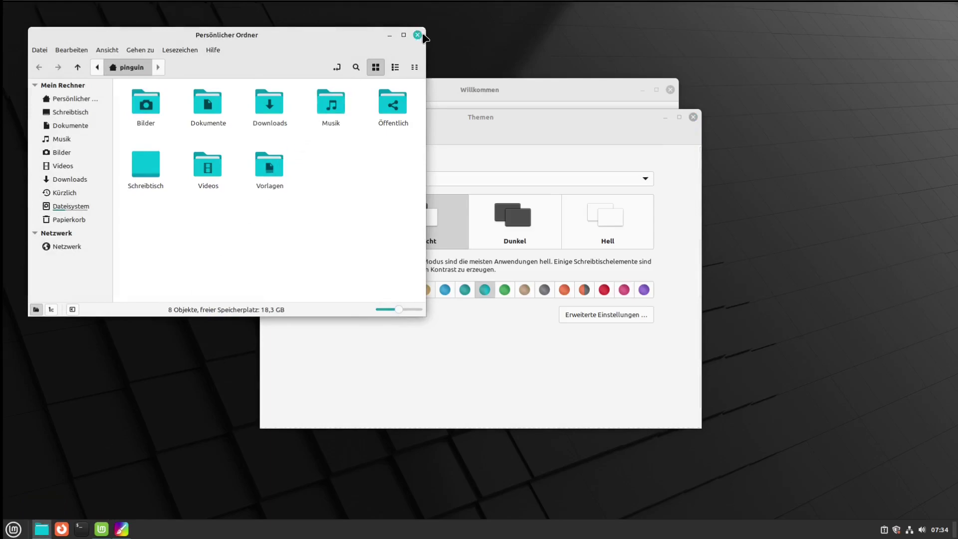
left_click(419, 35)
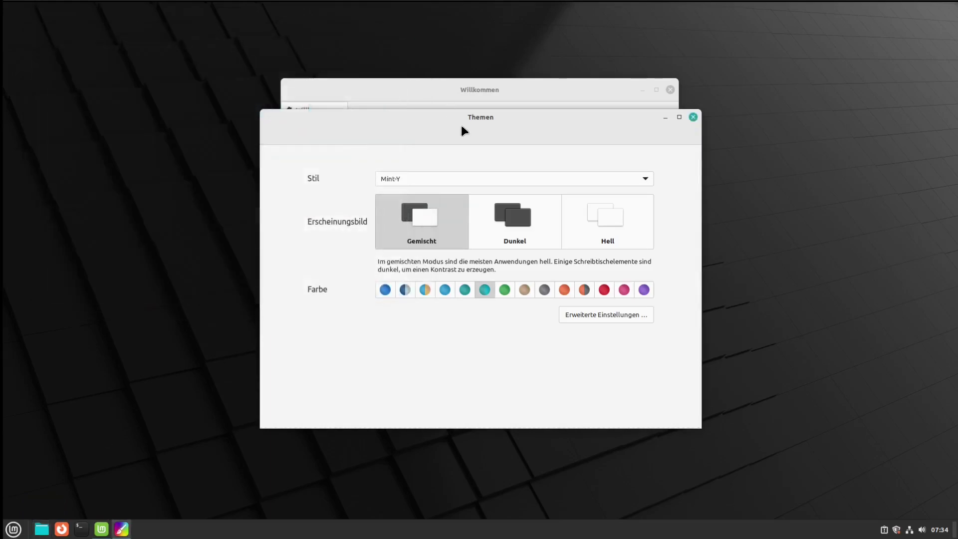
Set the Mauszeiger theme to Adwaita in Erweiterte Einstellungen and close Themen
left_click(627, 313)
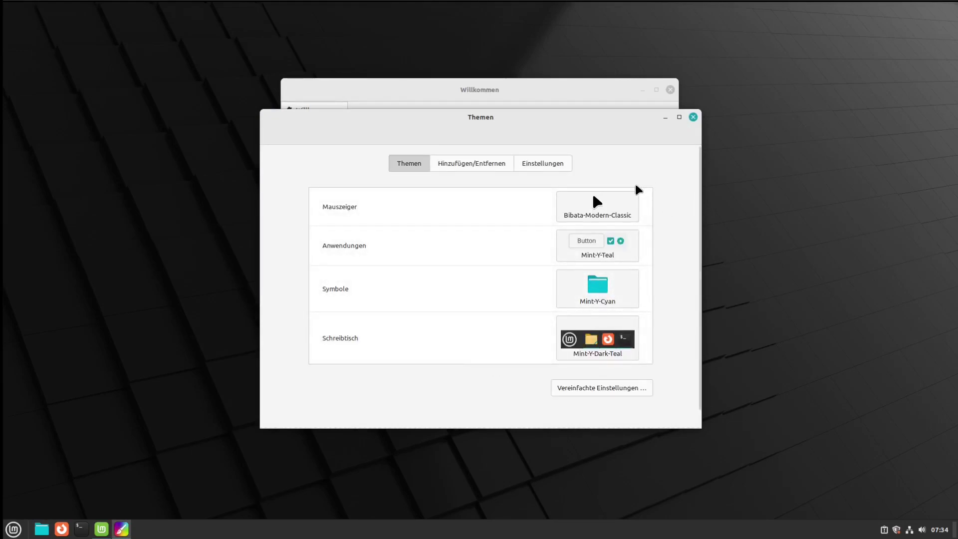
left_click(604, 197)
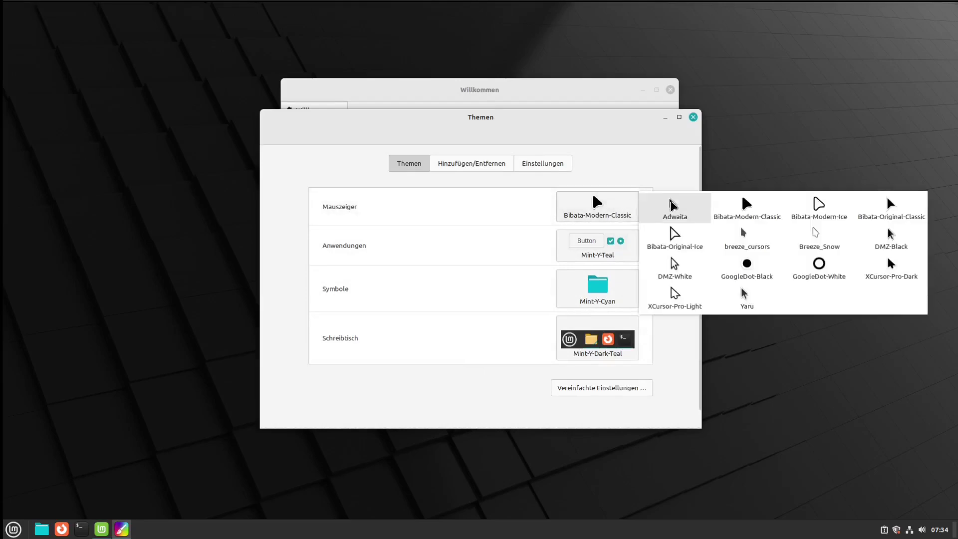
left_click(671, 206)
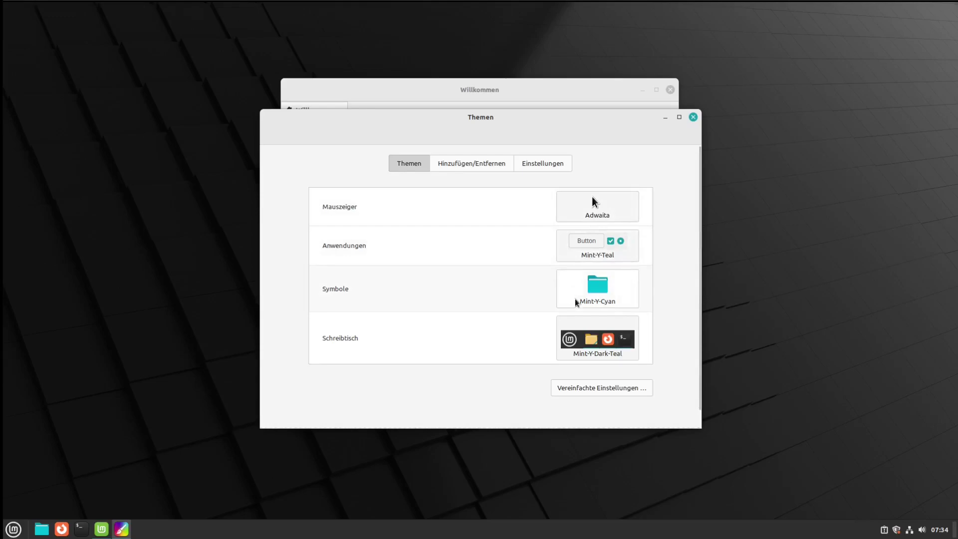
left_click(693, 117)
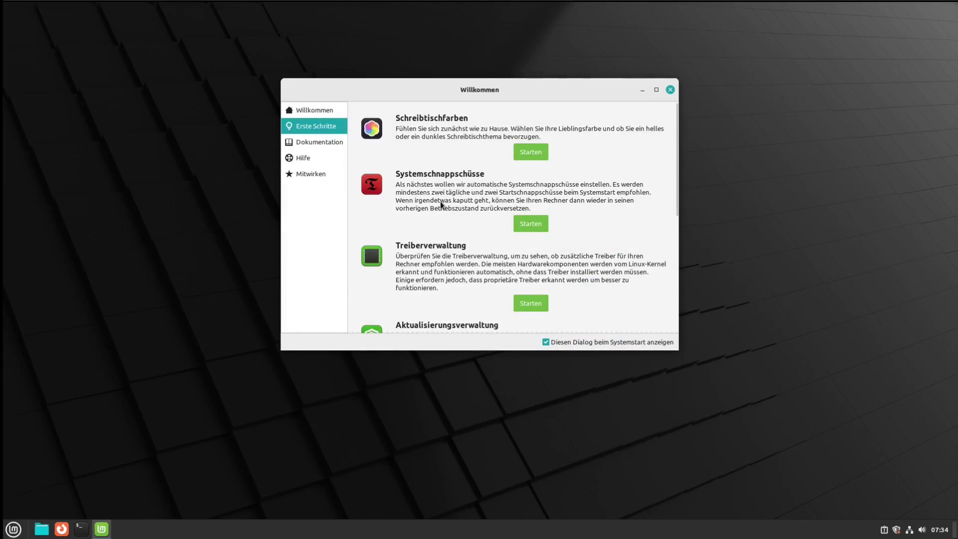
Start Aktualisierungsverwaltung from the Willkommen list and confirm its introduction page with Bestätigen
scroll(456, 225, "down", 2)
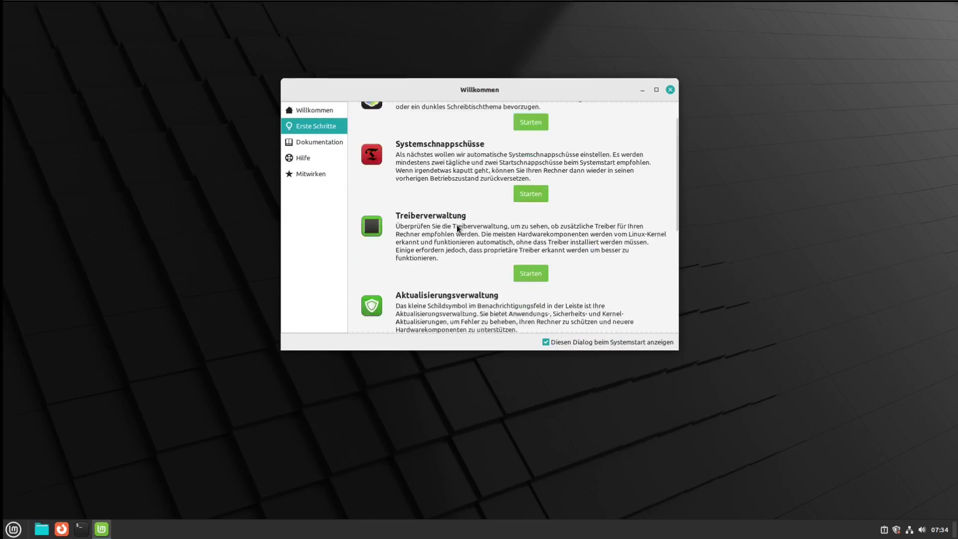
scroll(457, 227, "down", 3)
left_click(542, 227)
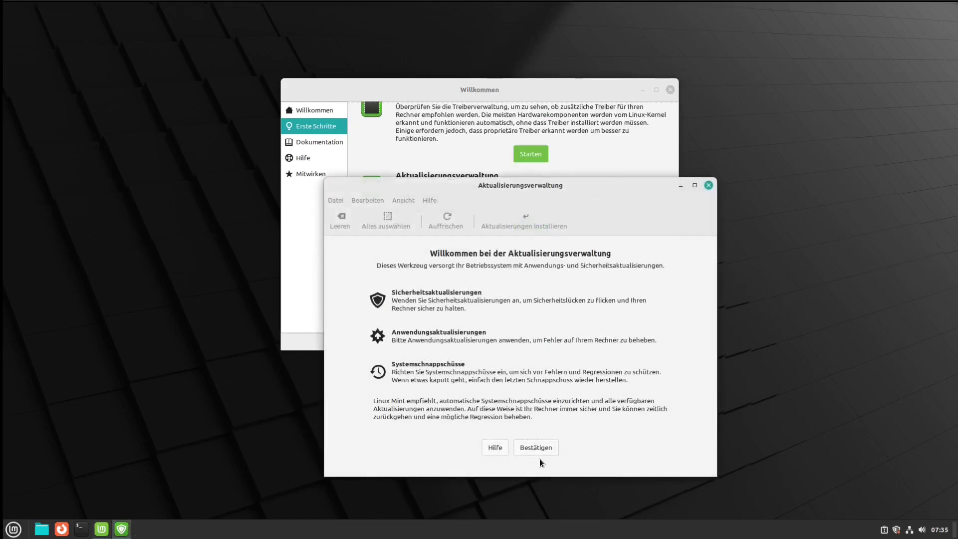
left_click(536, 447)
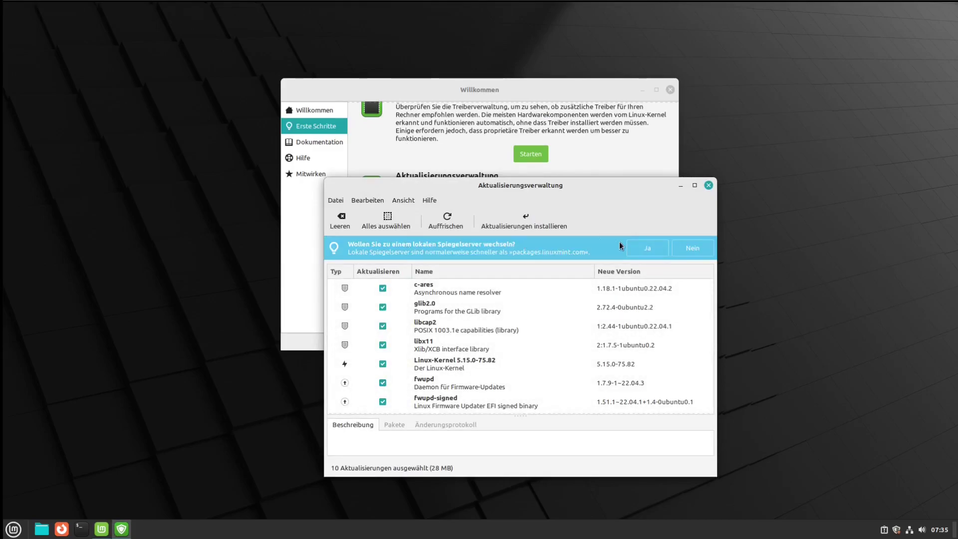
Accept the local-mirror suggestion, authenticate, and set the Haupt mirror to ftp.fau.de
left_click(647, 248)
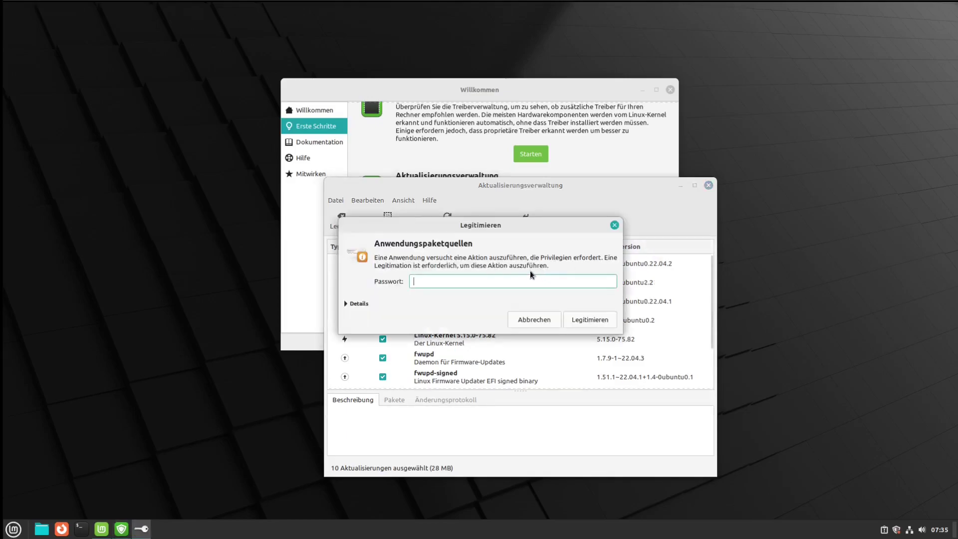
type("****")
key("Return")
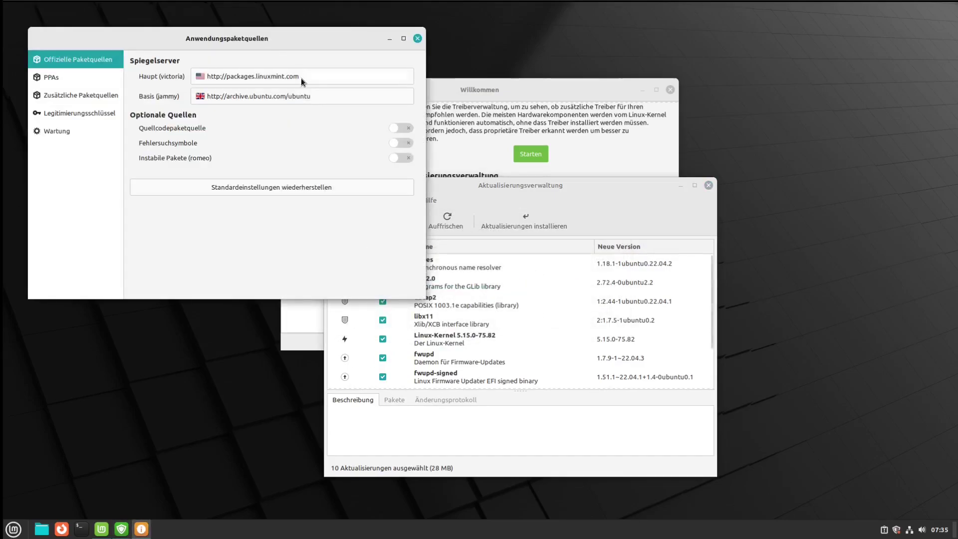
left_click(301, 78)
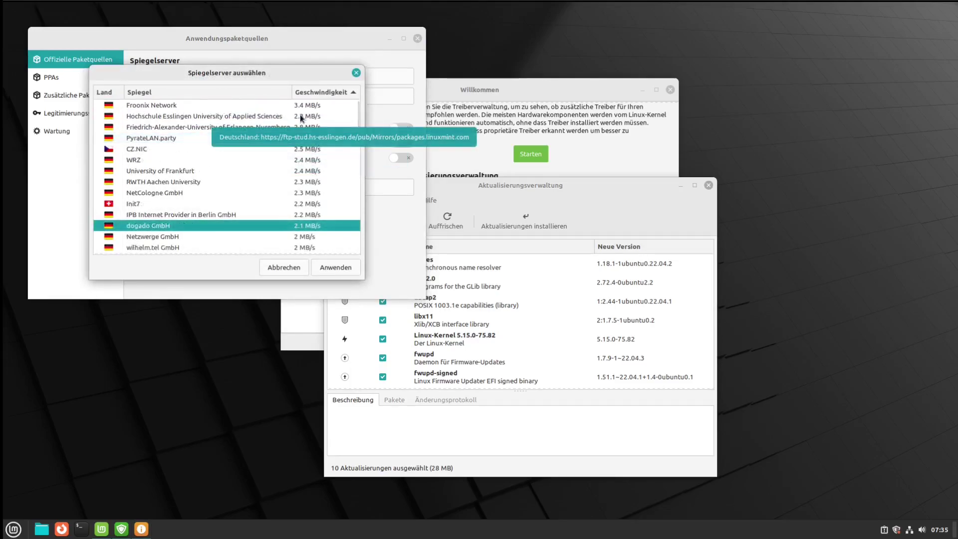
left_click(270, 127)
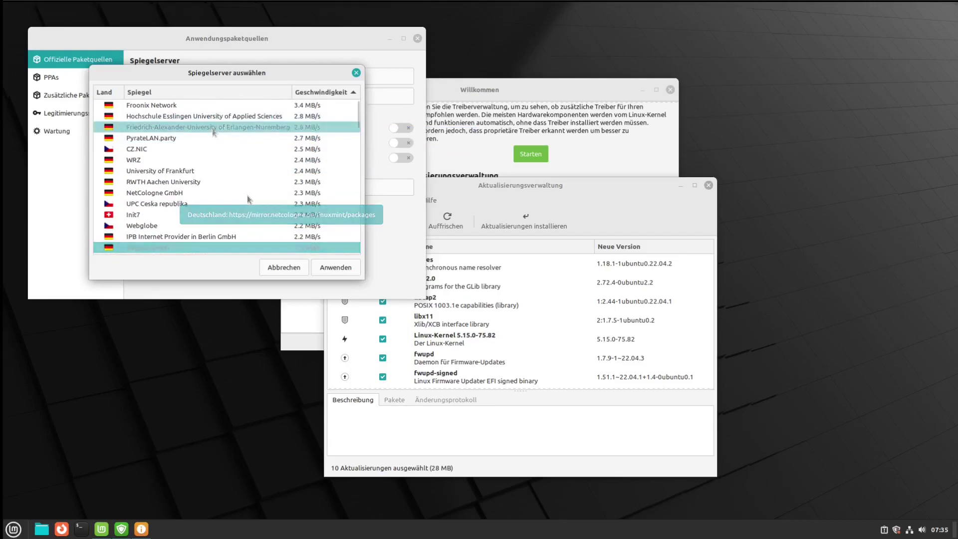
left_click(334, 267)
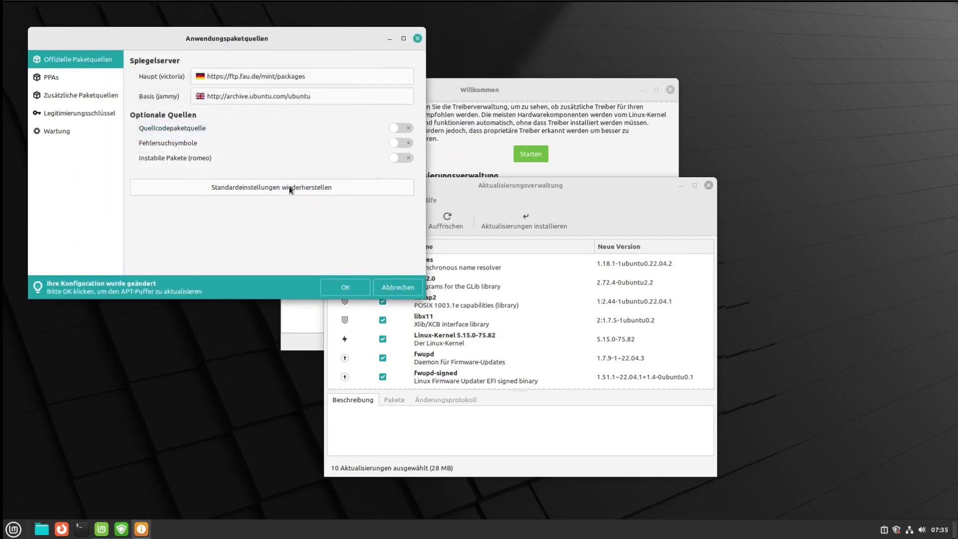
Set the Basis mirror to ftp.halifax.rwth-aachen.de and refresh the package cache
left_click(266, 99)
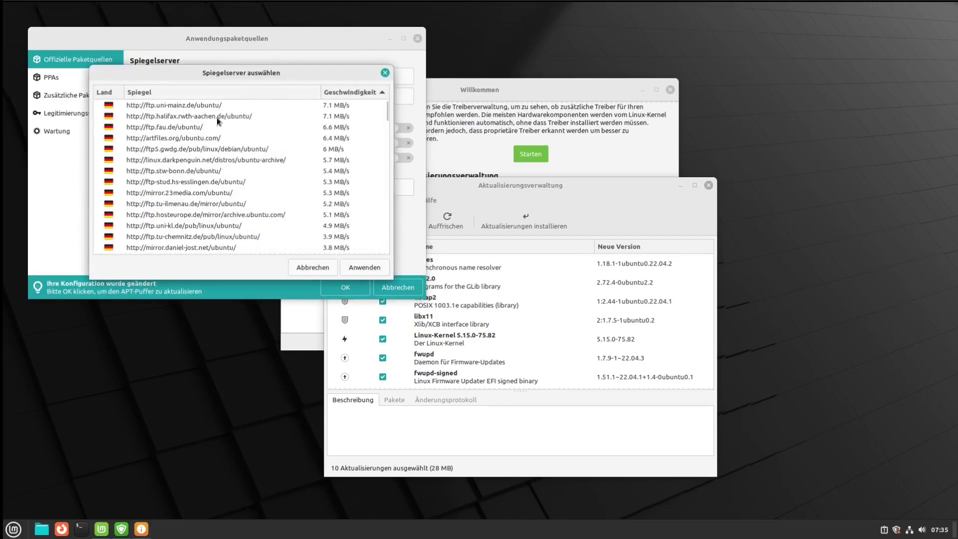
left_click(216, 117)
left_click(354, 268)
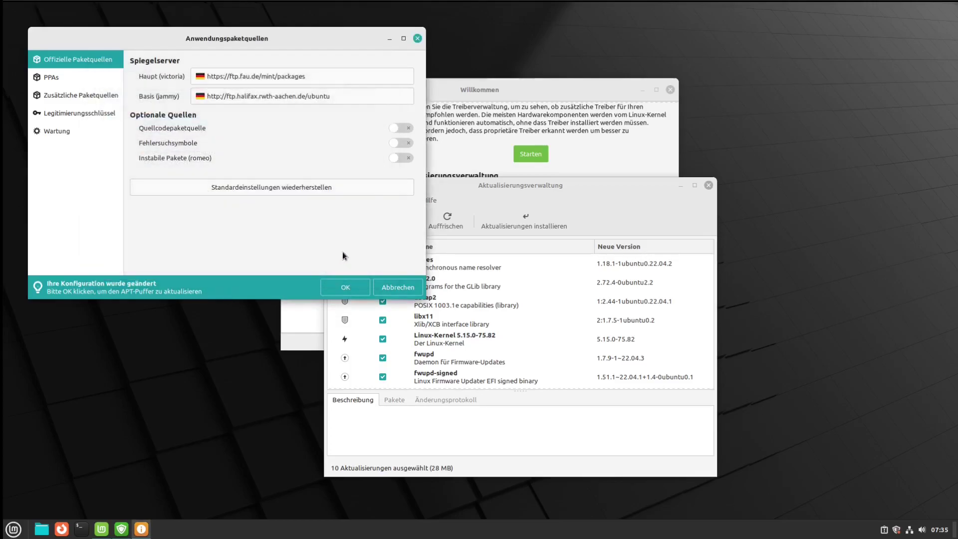
left_click(354, 286)
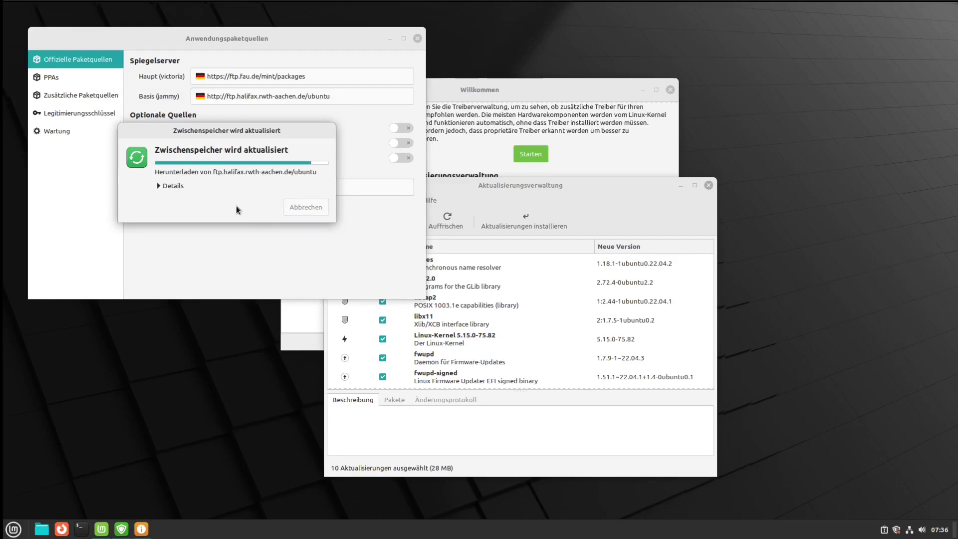
Refresh updates and install the 10 selected ones, accepting the extra kernel packages and authorising with the password
left_click(446, 219)
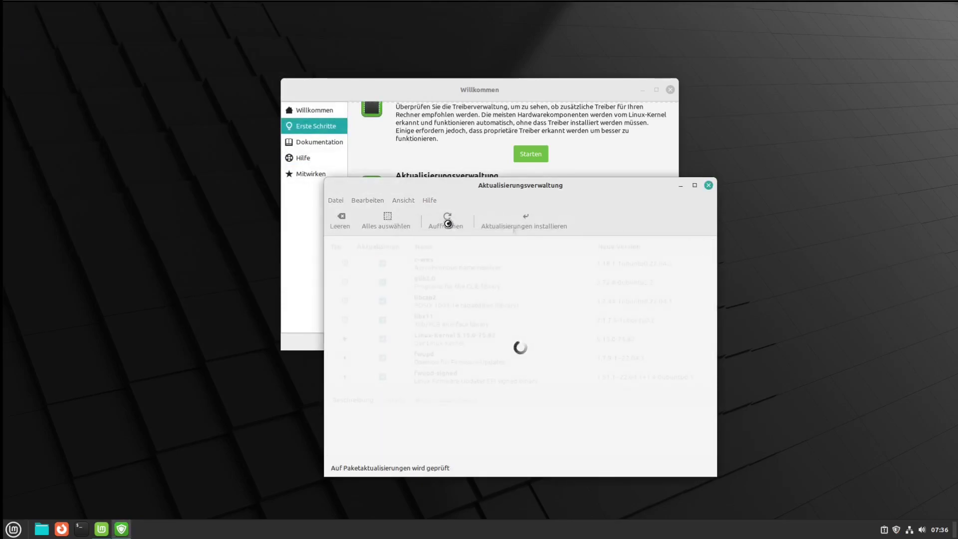
left_click(504, 225)
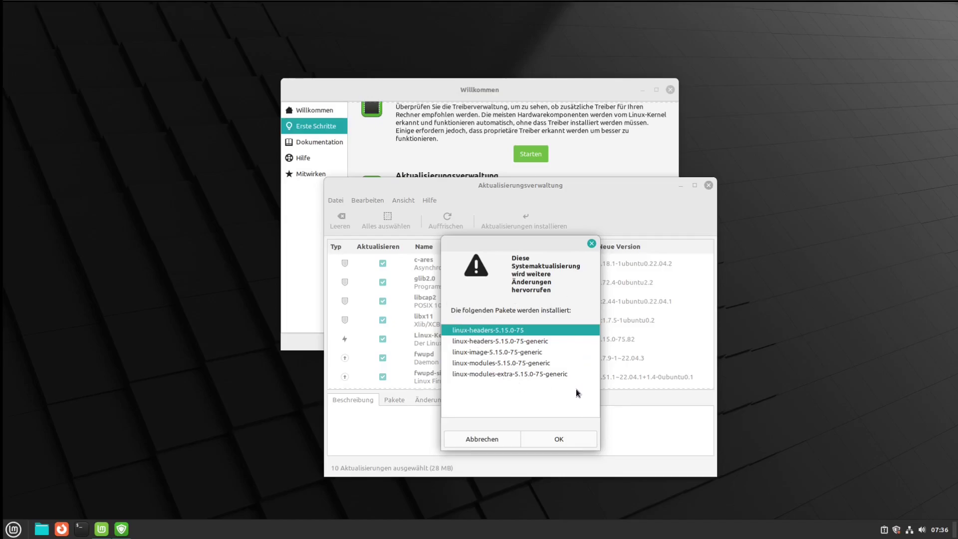
left_click(574, 439)
type("•••")
key("Return")
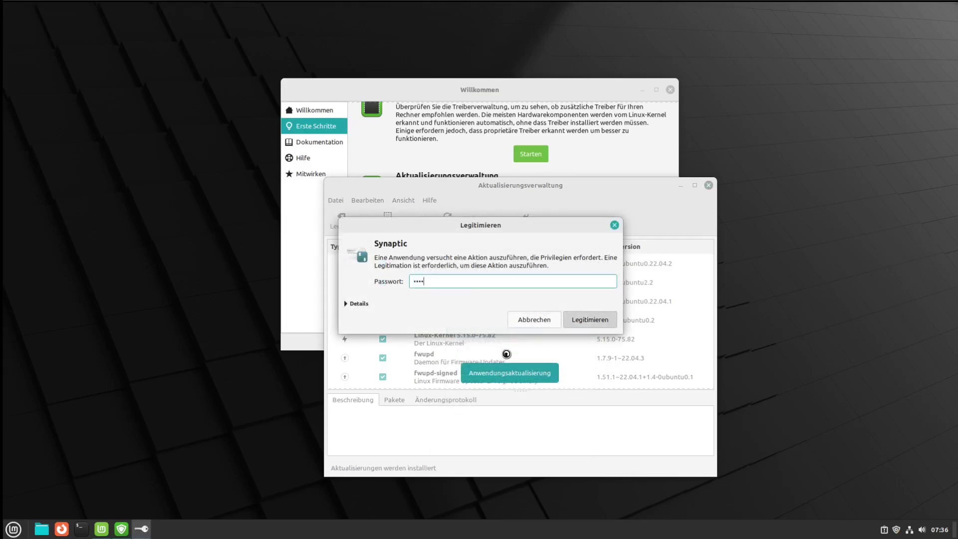
Bring the Willkommen window forward, look through it, and close it
left_click(551, 95)
scroll(588, 194, "down", 3)
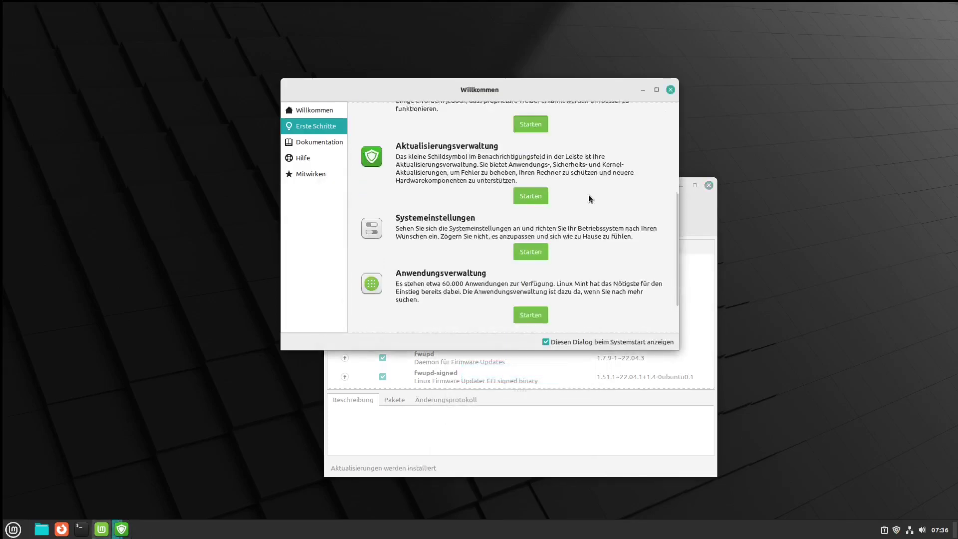
scroll(588, 194, "up", 1)
scroll(588, 194, "up", 1)
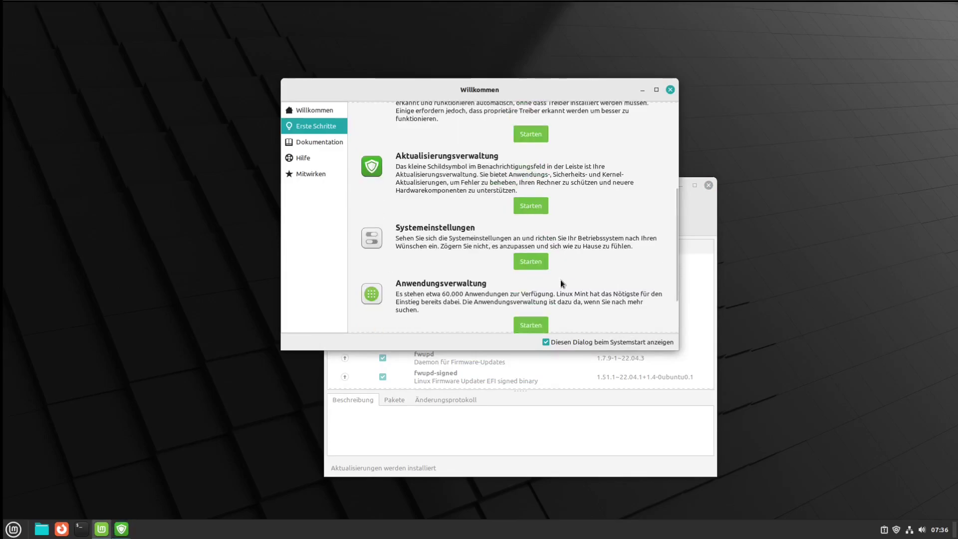
scroll(564, 279, "down", 3)
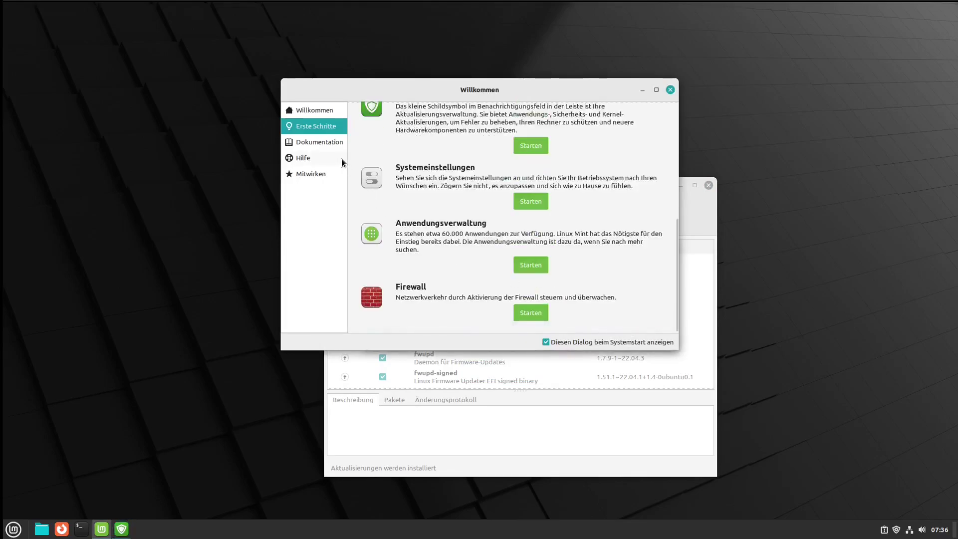
left_click(669, 88)
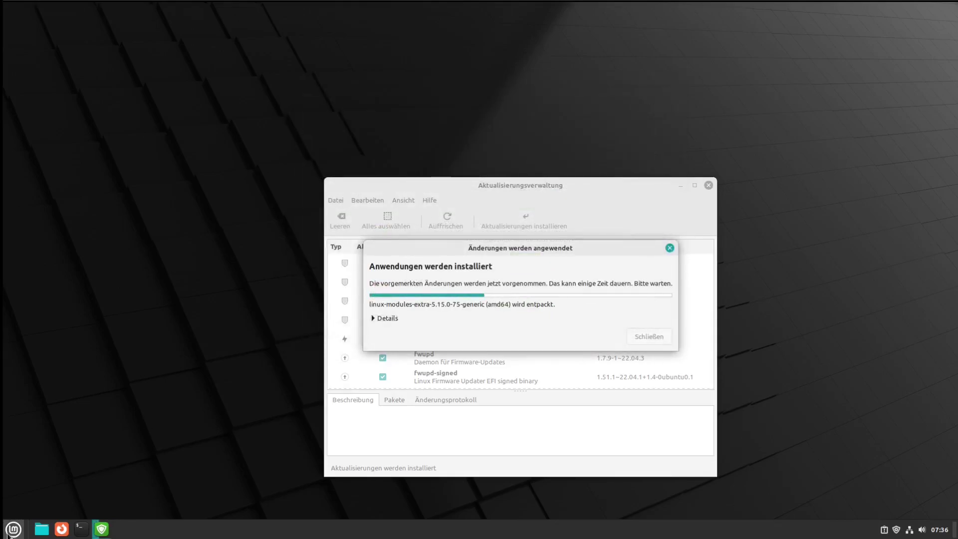
View the System Information details in System Settings, then close them
left_click(14, 529)
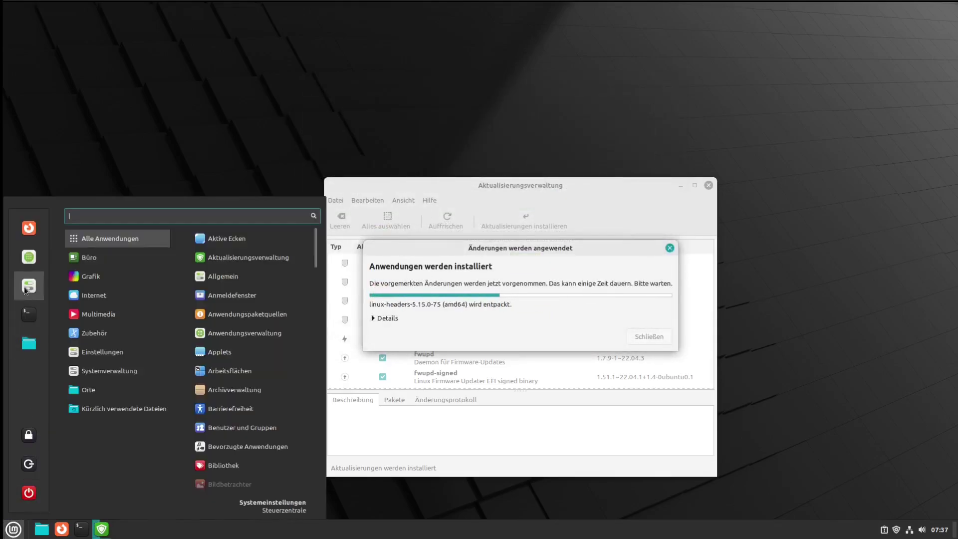
left_click(24, 286)
scroll(669, 305, "down", 8)
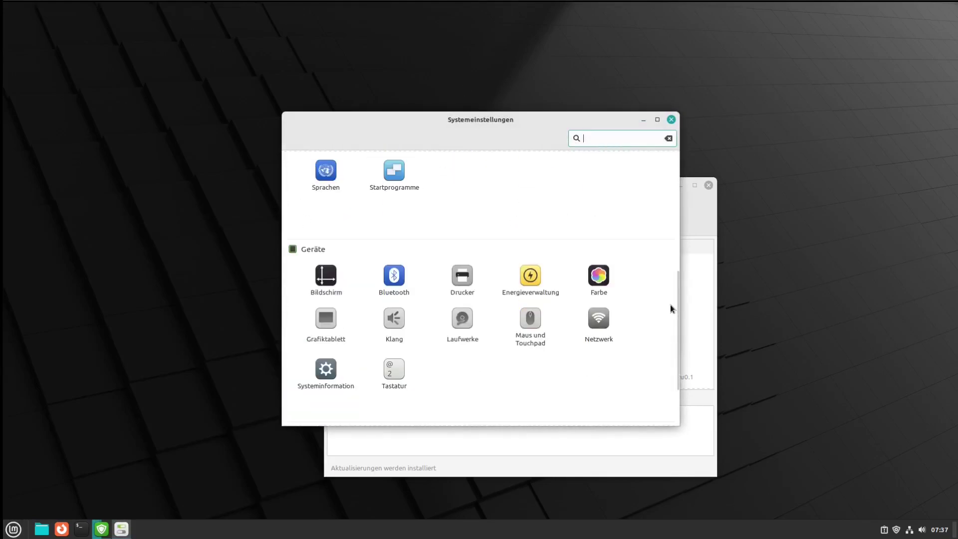
scroll(510, 384, "down", 2)
left_click(328, 290)
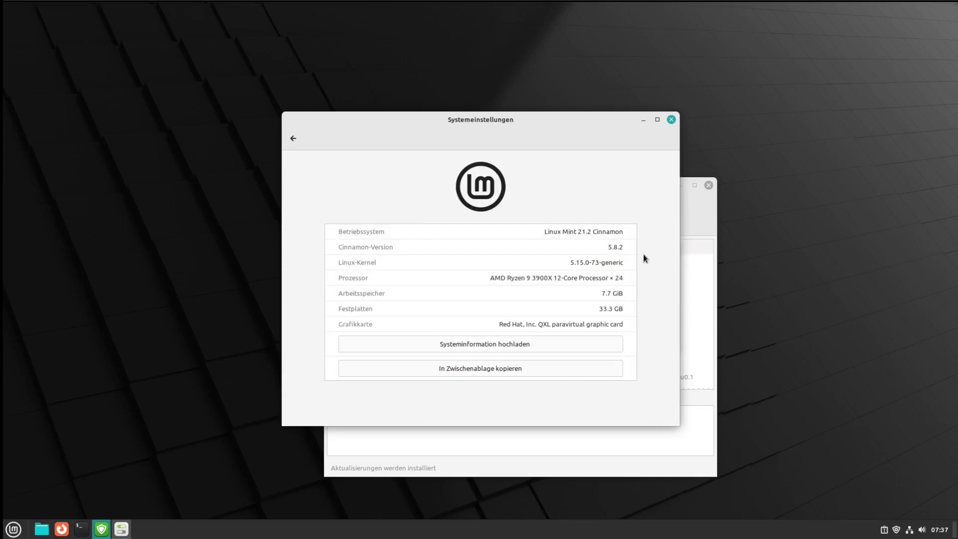
left_click(671, 119)
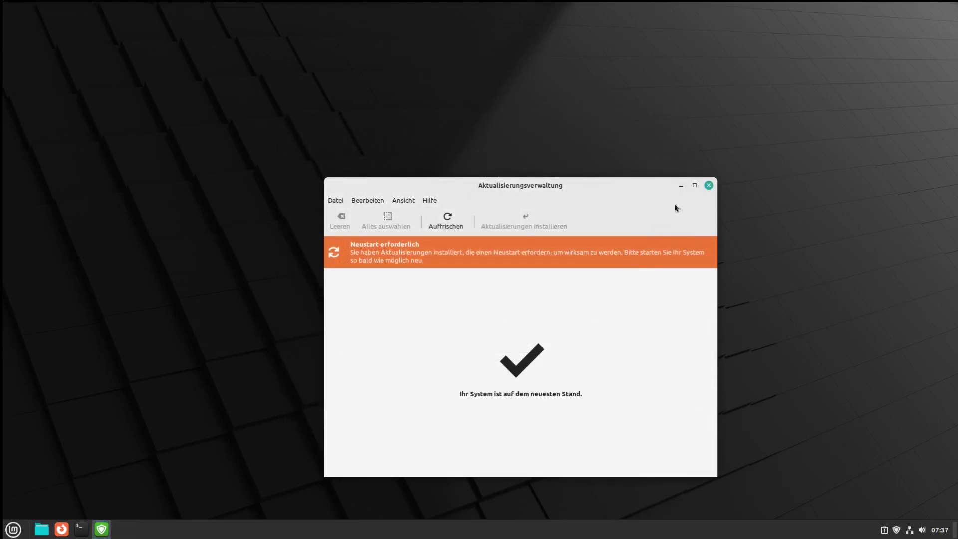
Close Update Manager, restart the computer, and untick 'Diesen Dialog beim Systemstart anzeigen'
left_click(707, 185)
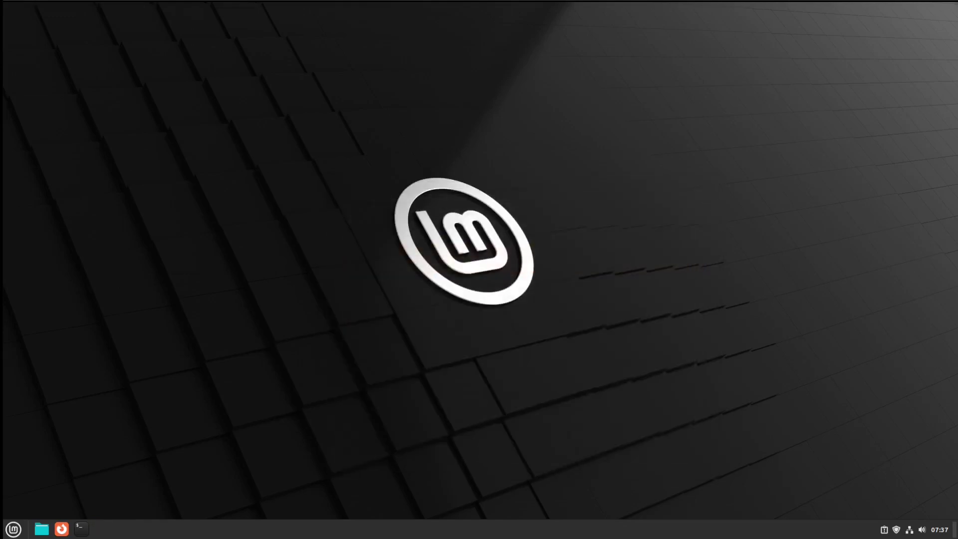
left_click(14, 528)
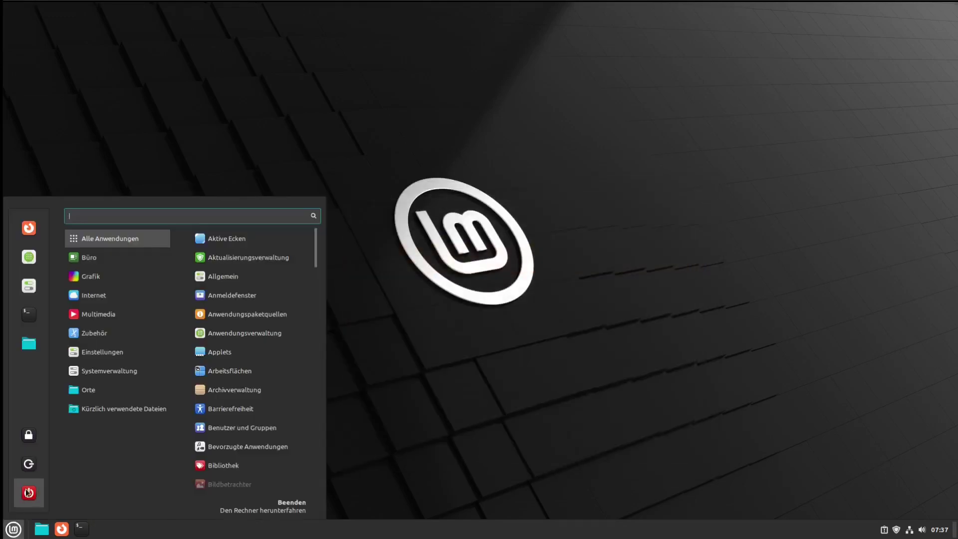
left_click(29, 493)
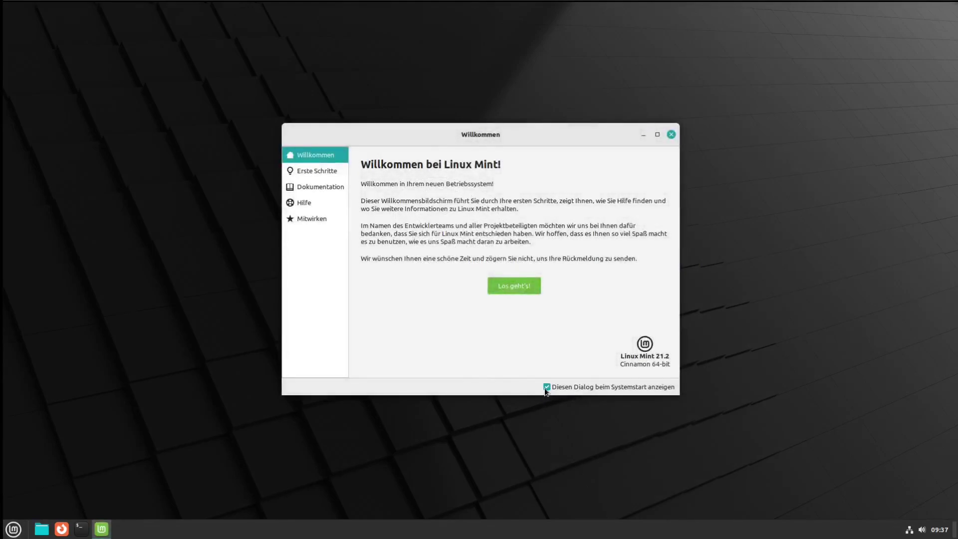
left_click(546, 388)
Close the Welcome screen and check the tray's calendar, network status and Update Manager
left_click(672, 134)
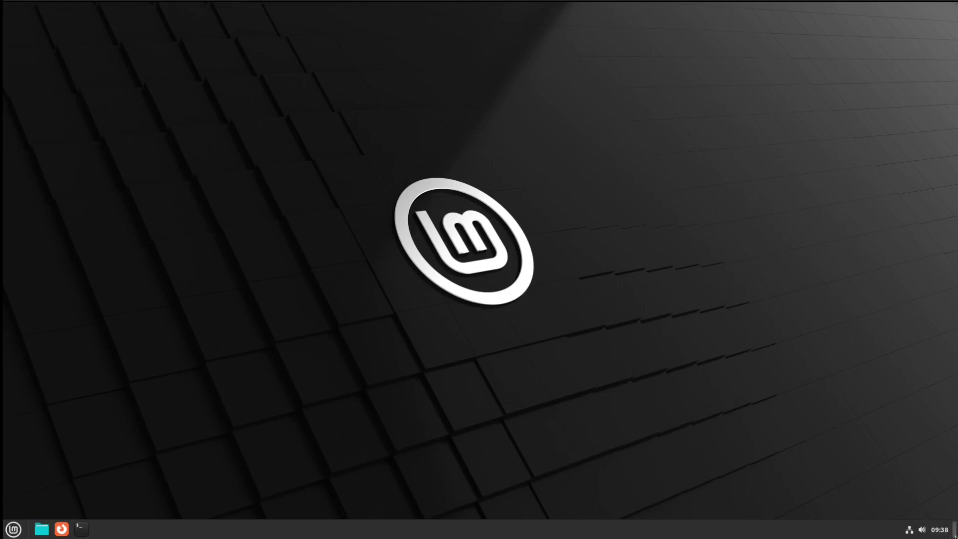
left_click(938, 532)
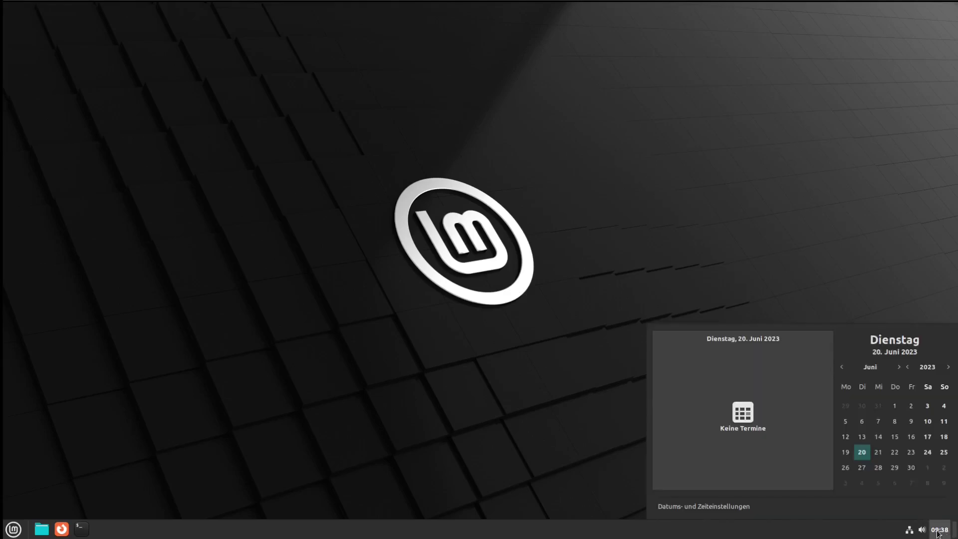
left_click(939, 533)
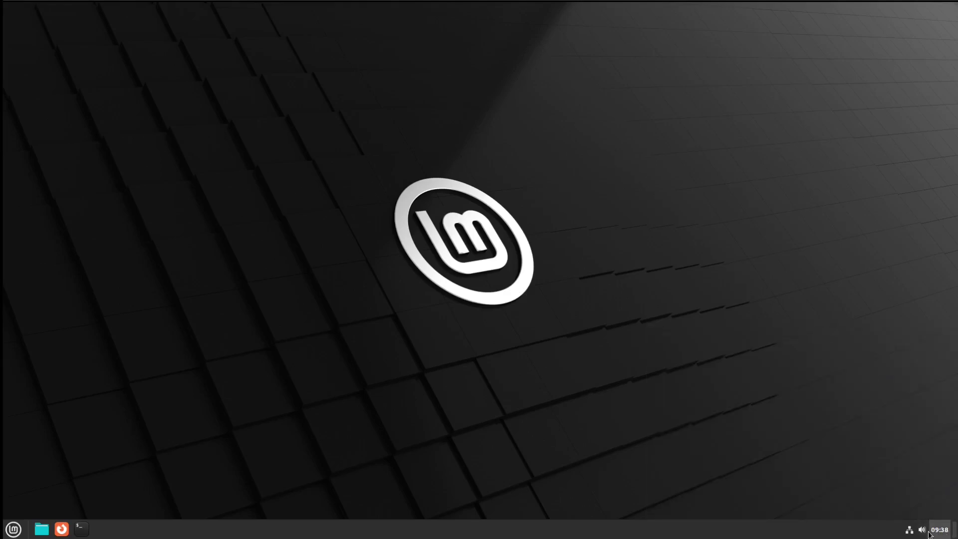
left_click(921, 530)
left_click(921, 530)
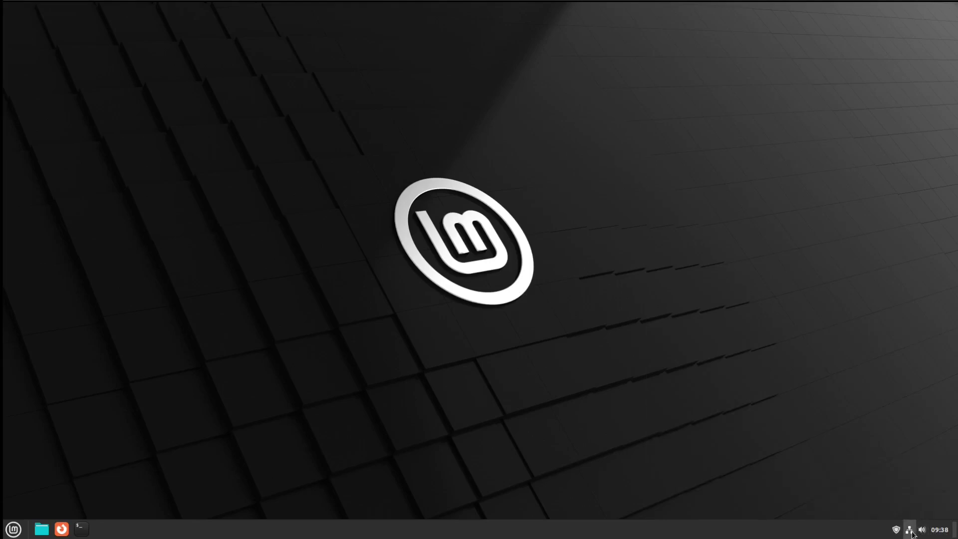
left_click(909, 530)
left_click(909, 530)
left_click(897, 530)
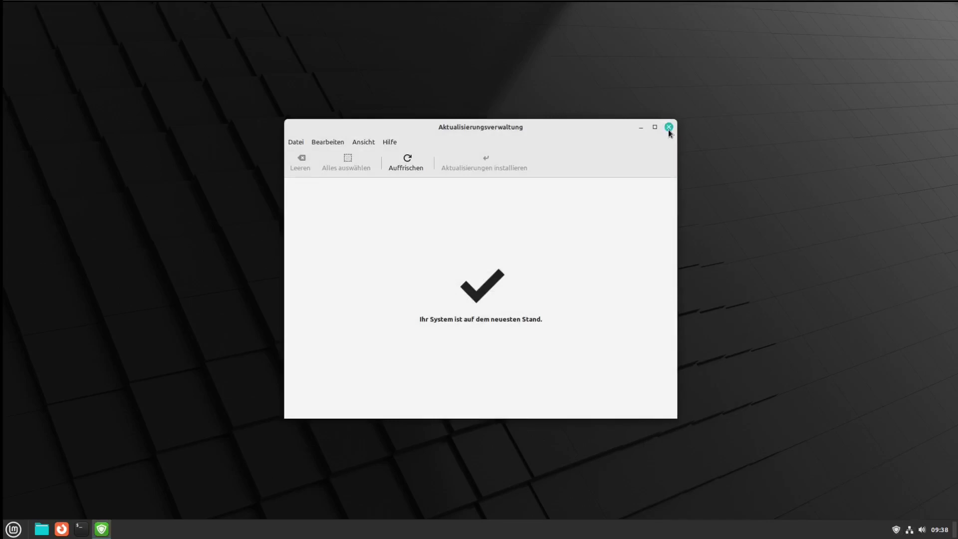
left_click(669, 128)
In Update Manager preferences, show the tray icon only when updates are available or errors occur
right_click(897, 530)
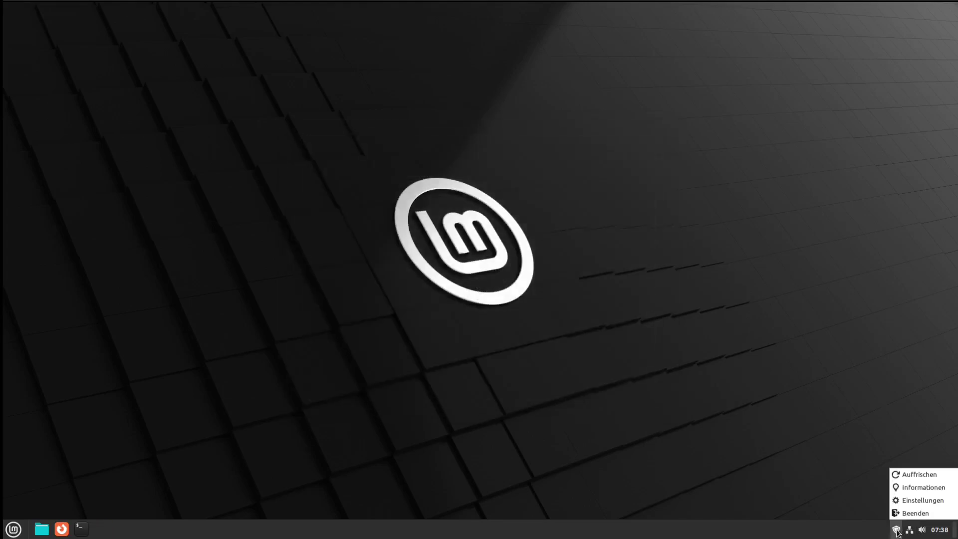
left_click(904, 501)
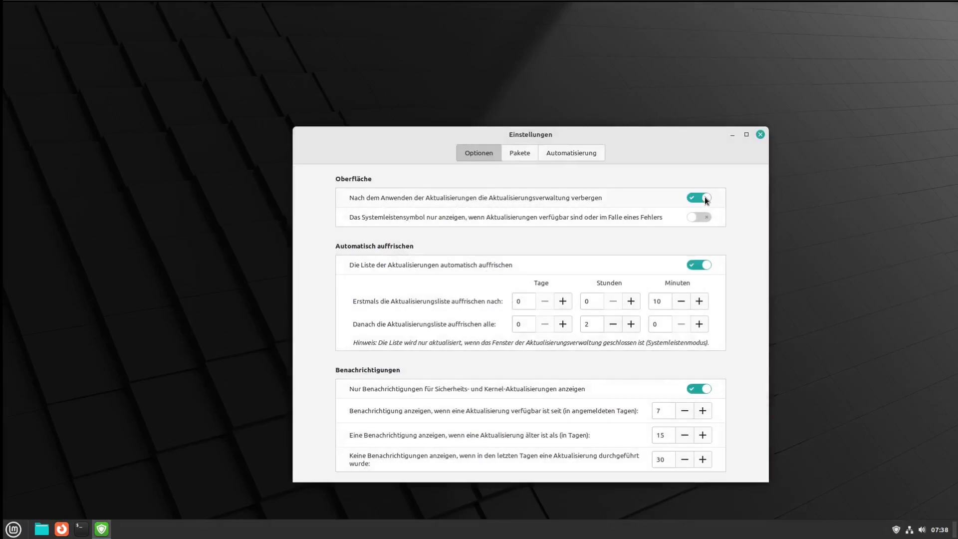
left_click(707, 218)
left_click(759, 135)
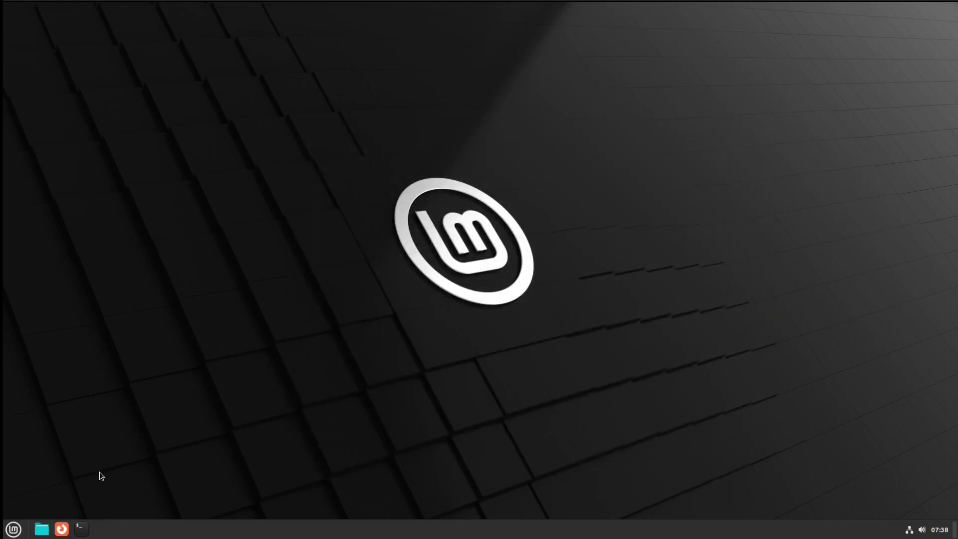
Run neofetch in a new terminal, select parts of its output, then close the terminal
left_click(81, 528)
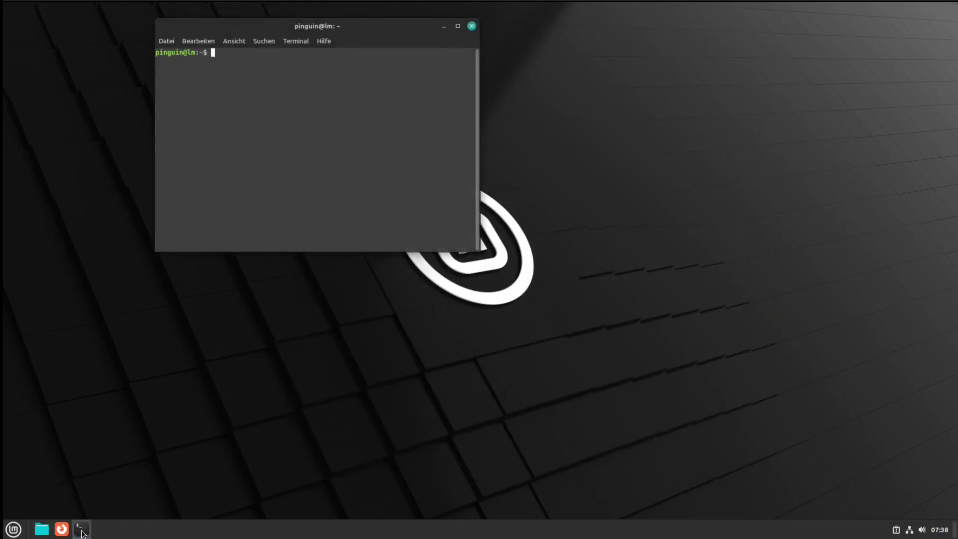
type("neofetch")
key("Return")
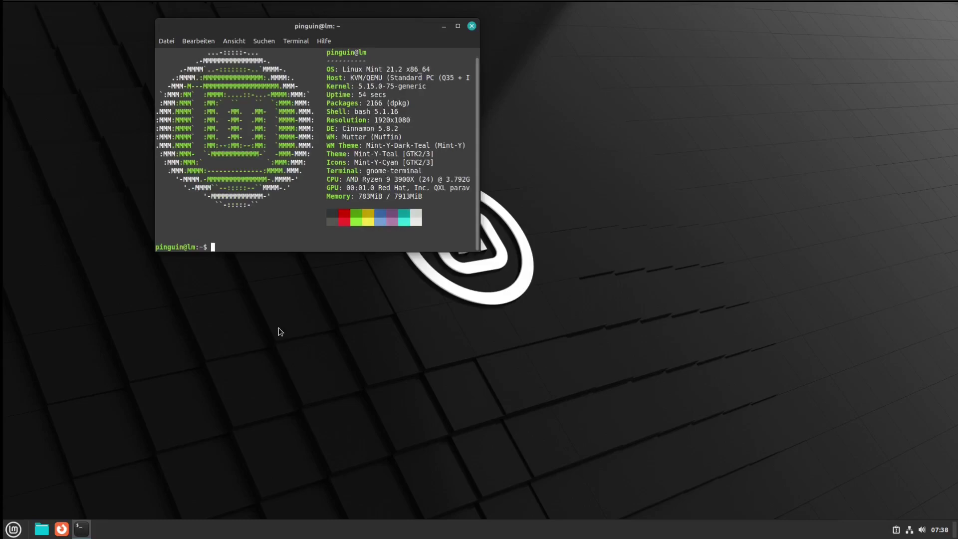
double_click(369, 196)
left_click_drag(383, 103, 367, 104)
left_click(472, 26)
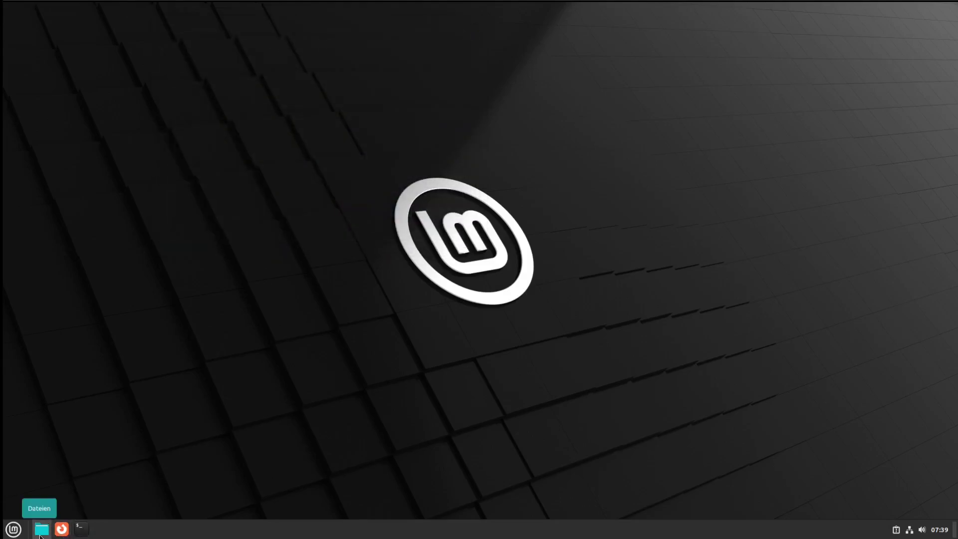
Open the home folder in Nemo, then launch LibreOffice from the menu's Büro category
left_click(41, 529)
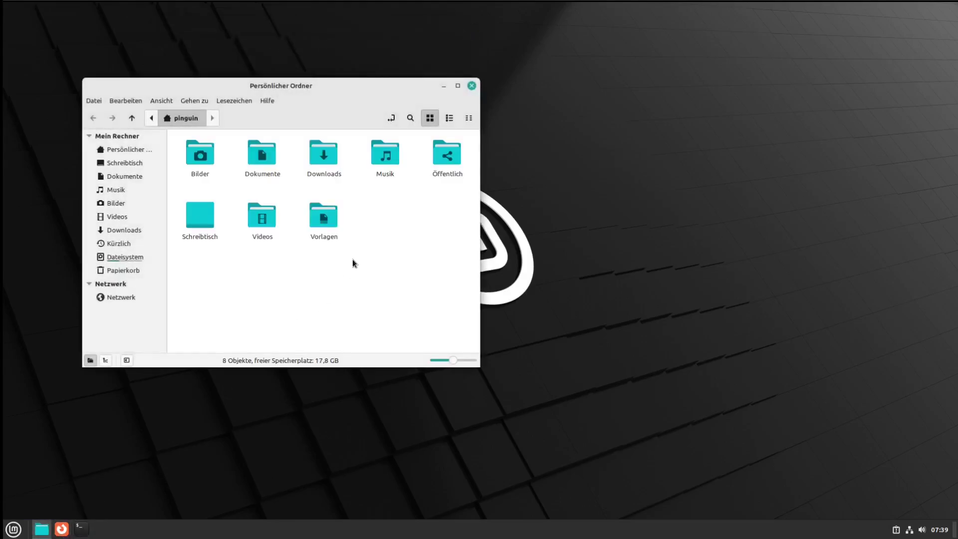
key("super")
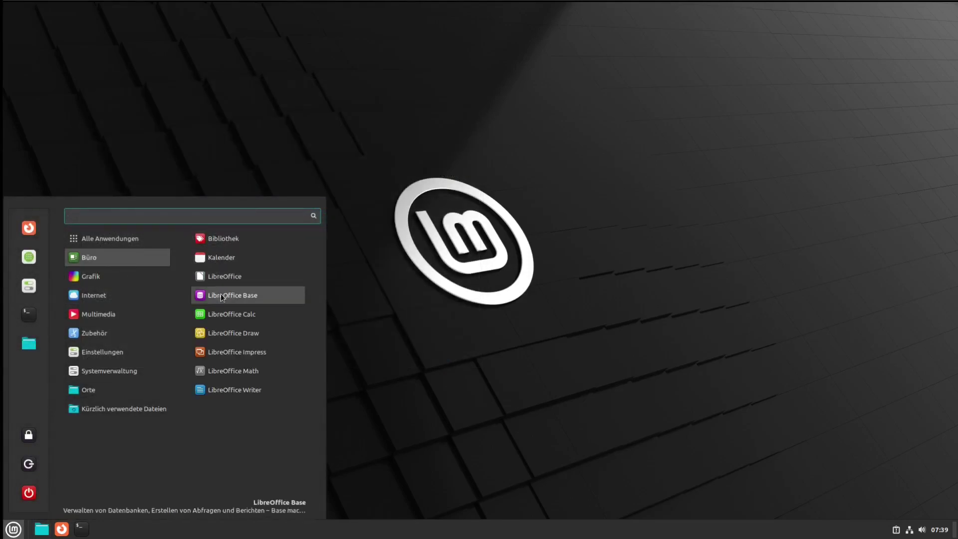
left_click(222, 273)
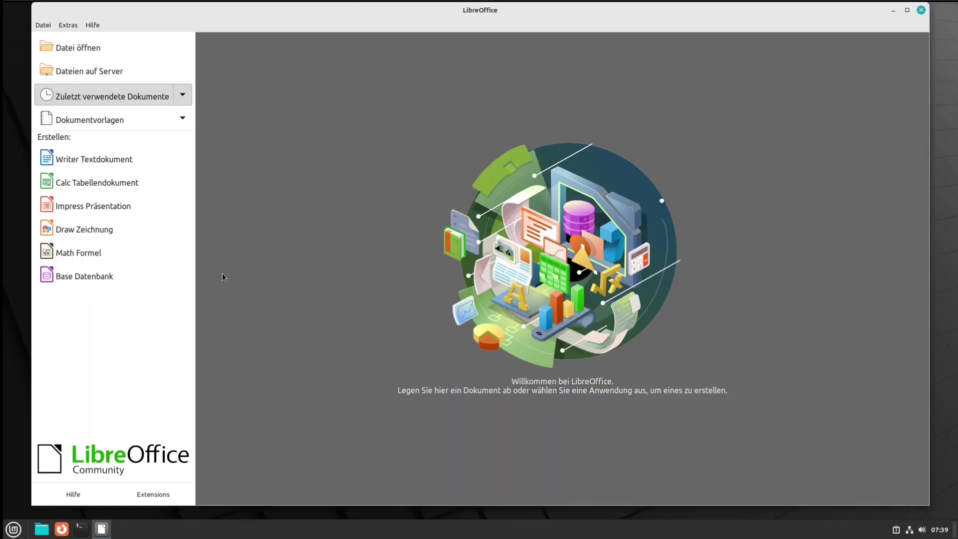
Confirm LibreOffice version 7.3.7.2 via Hilfe > Über LibreOffice, then close LibreOffice
left_click(92, 25)
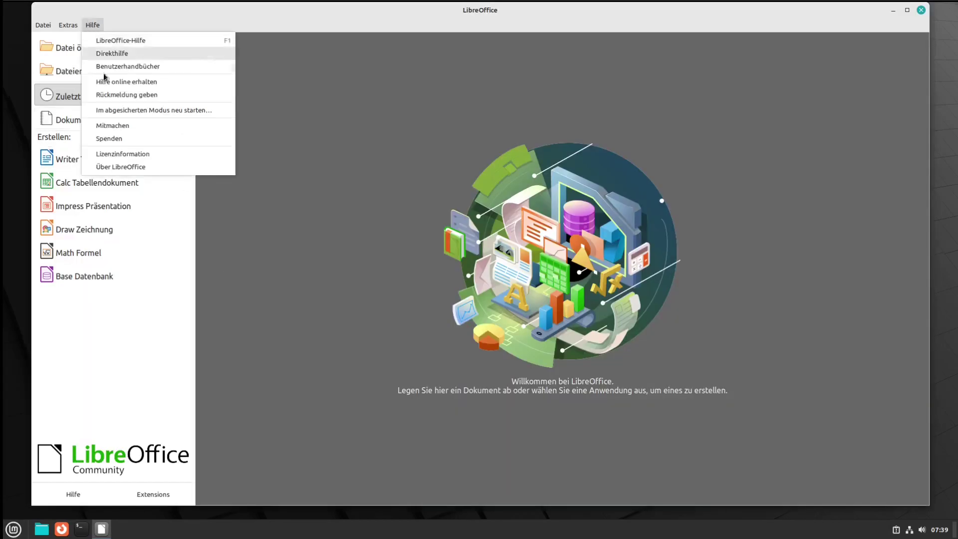
left_click(122, 166)
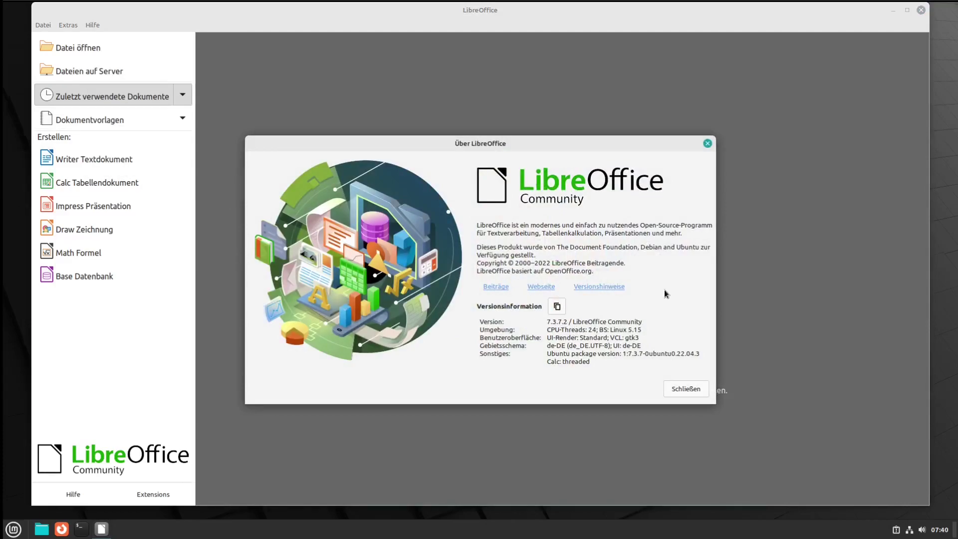
left_click(686, 389)
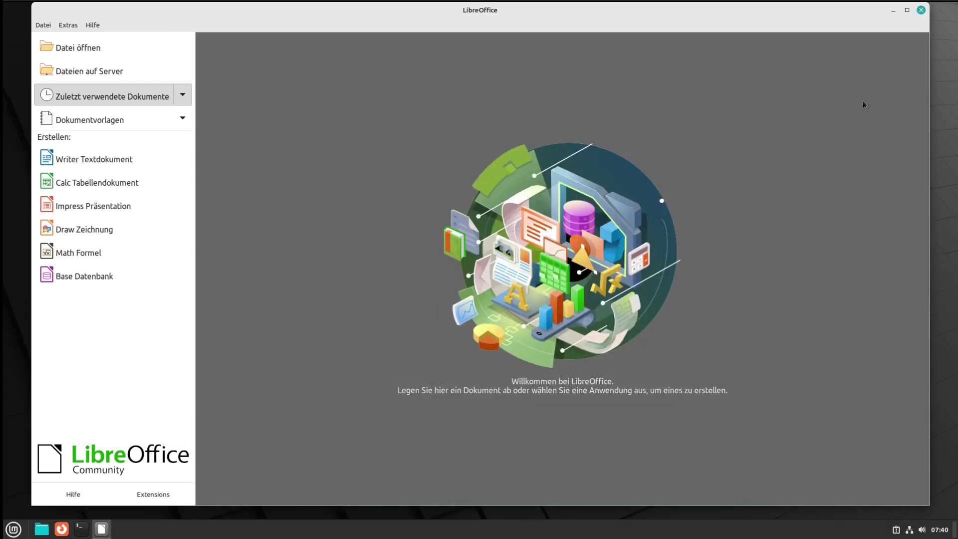
left_click(921, 10)
key("super")
mouse_move(88, 270)
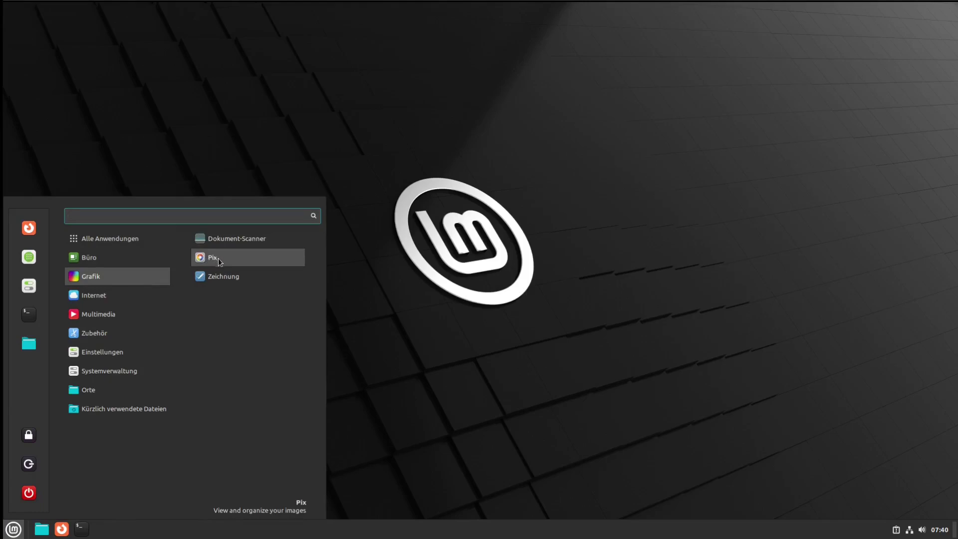
Launch Zeichnung from Grafik, postpone its what's-new notice with Später, and close it
left_click(221, 277)
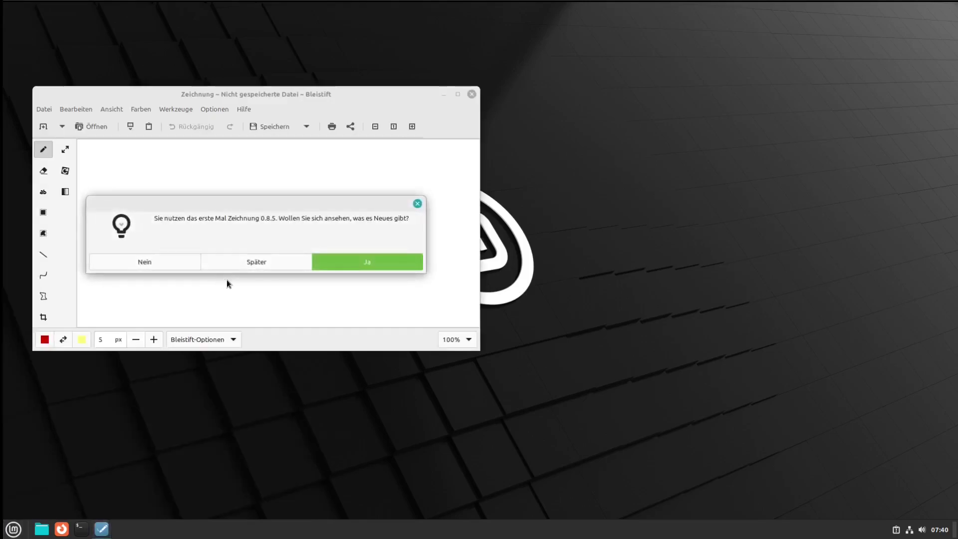
left_click(258, 268)
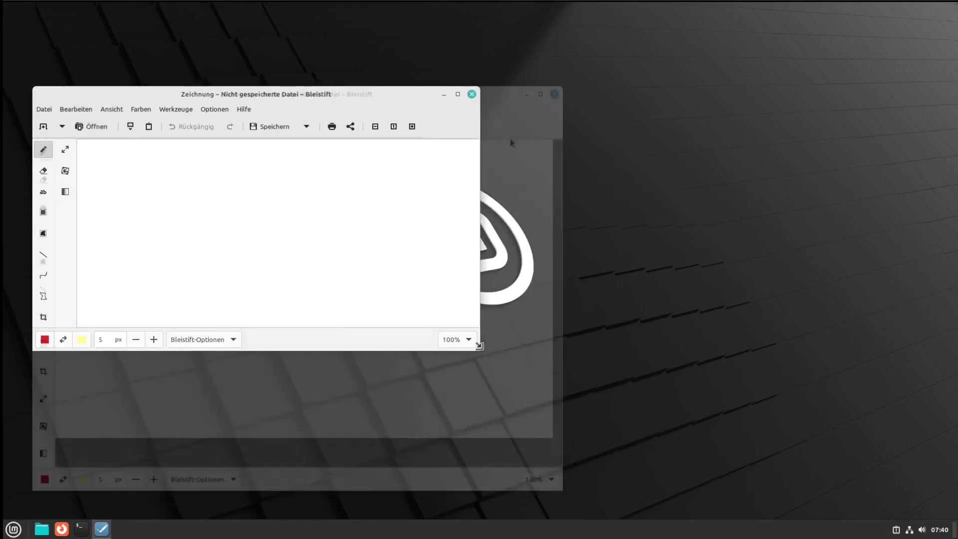
left_click(554, 92)
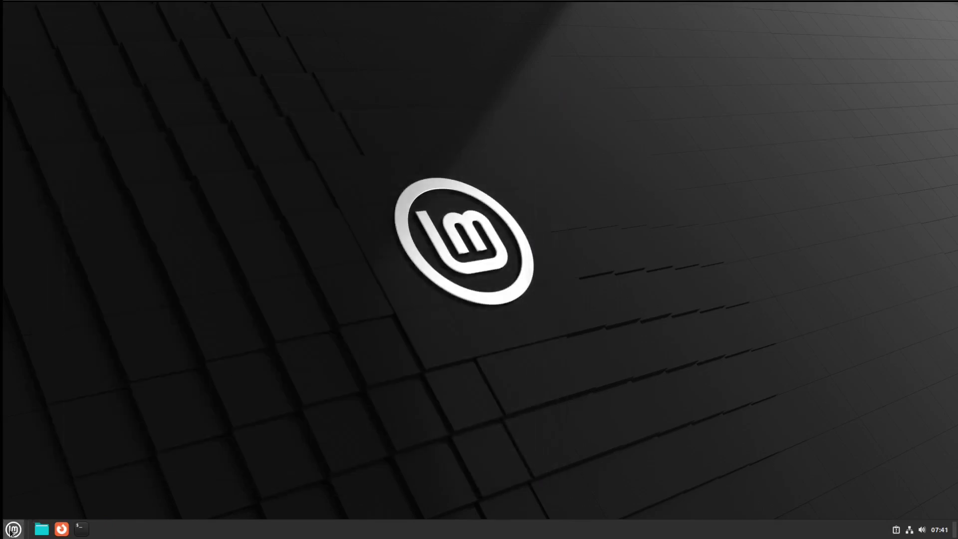
left_click(11, 532)
mouse_move(117, 295)
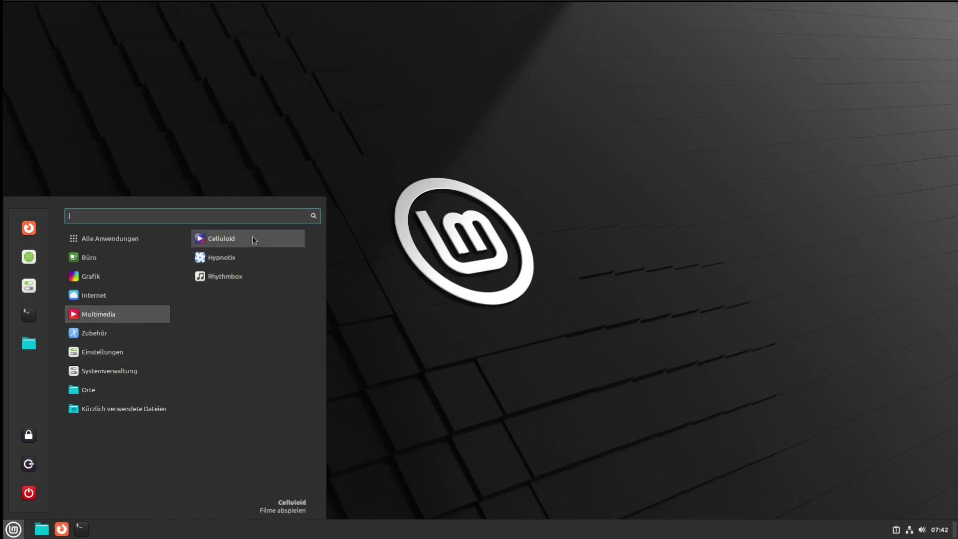
Launch Hypnotix and browse its free TV channel list for Germany (38)
left_click(235, 258)
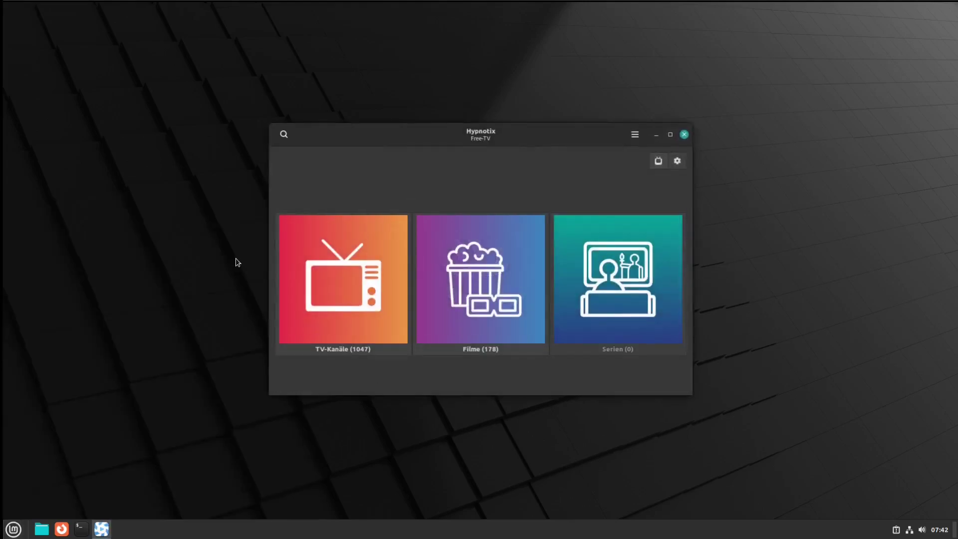
left_click(366, 290)
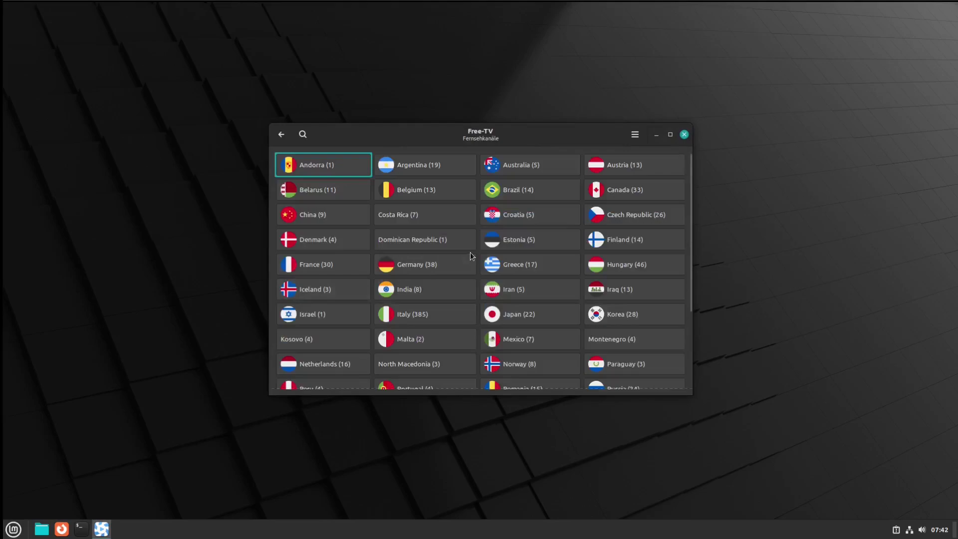
scroll(469, 252, "down", 5)
scroll(470, 252, "up", 5)
scroll(470, 253, "down", 1)
left_click(449, 239)
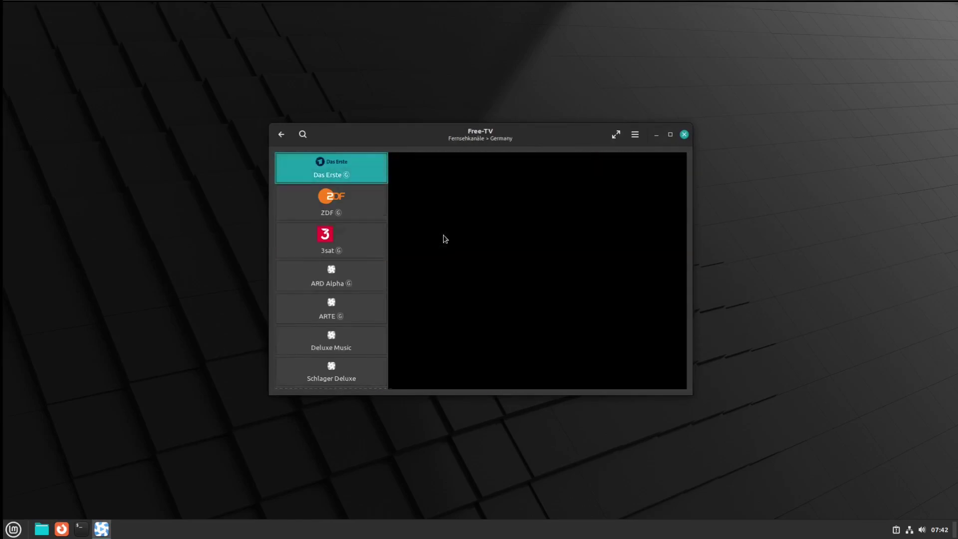
scroll(342, 240, "down", 3)
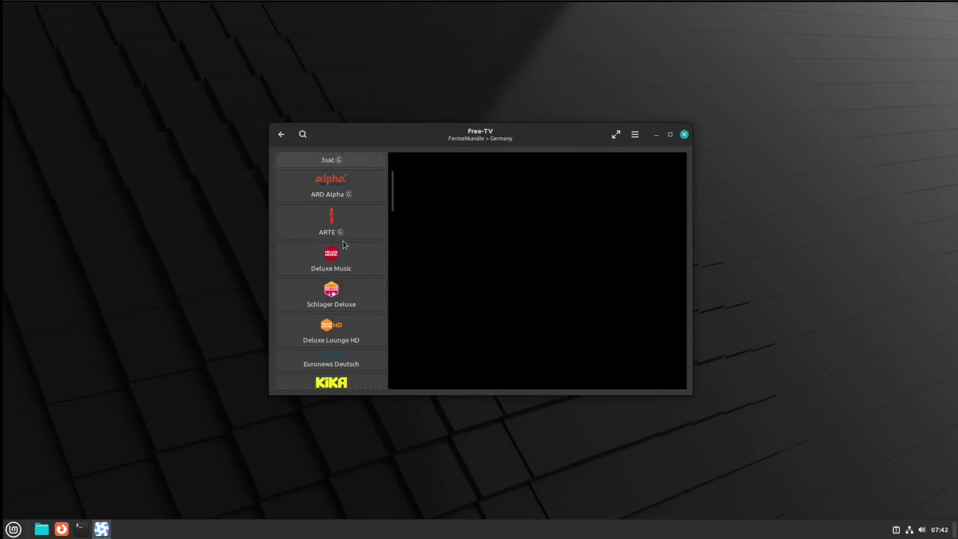
scroll(343, 241, "up", 3)
scroll(338, 218, "down", 3)
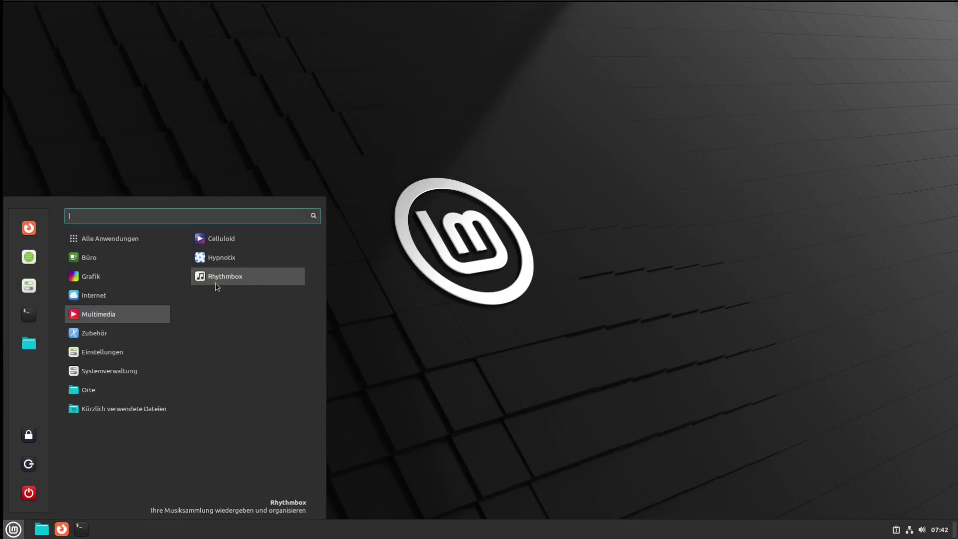
mouse_move(150, 332)
scroll(223, 331, "down", 1)
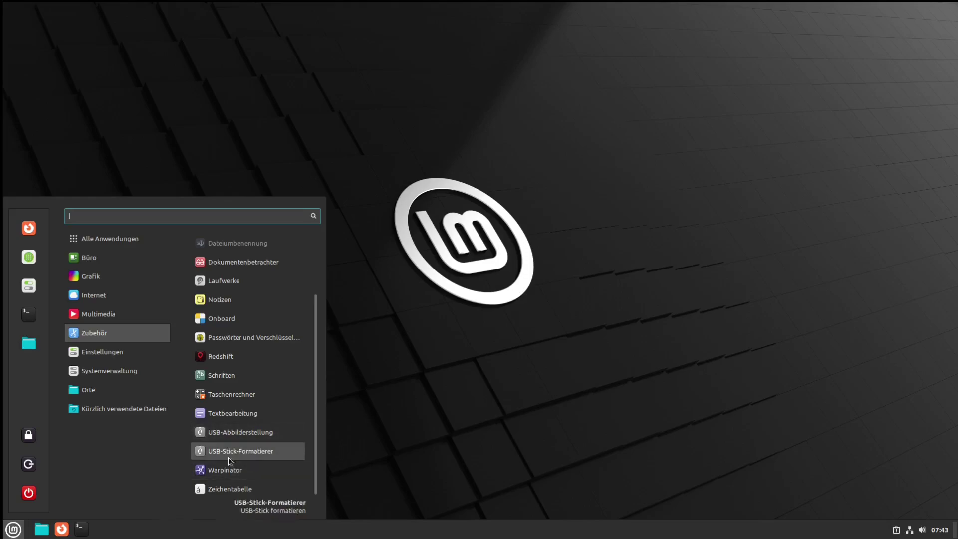
mouse_move(133, 353)
scroll(247, 375, "down", 3)
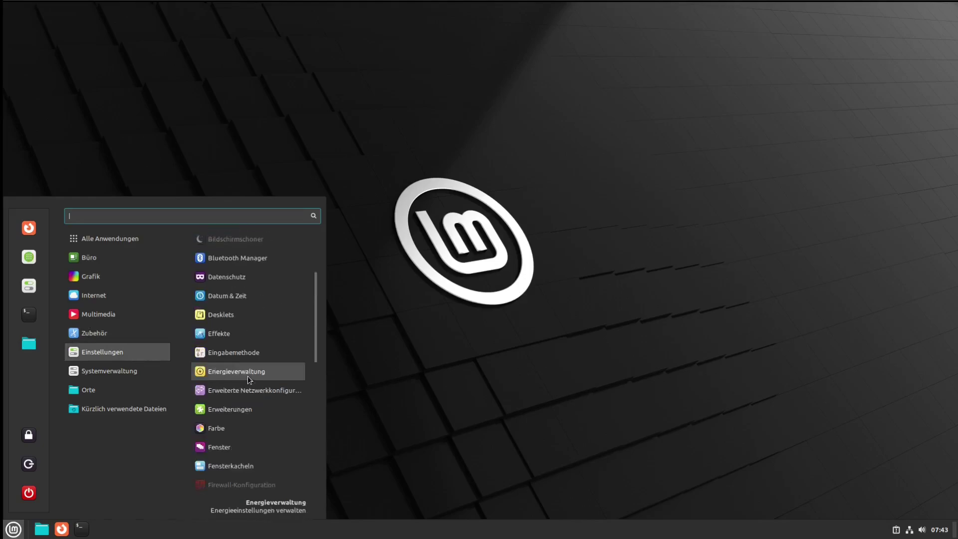
mouse_move(148, 370)
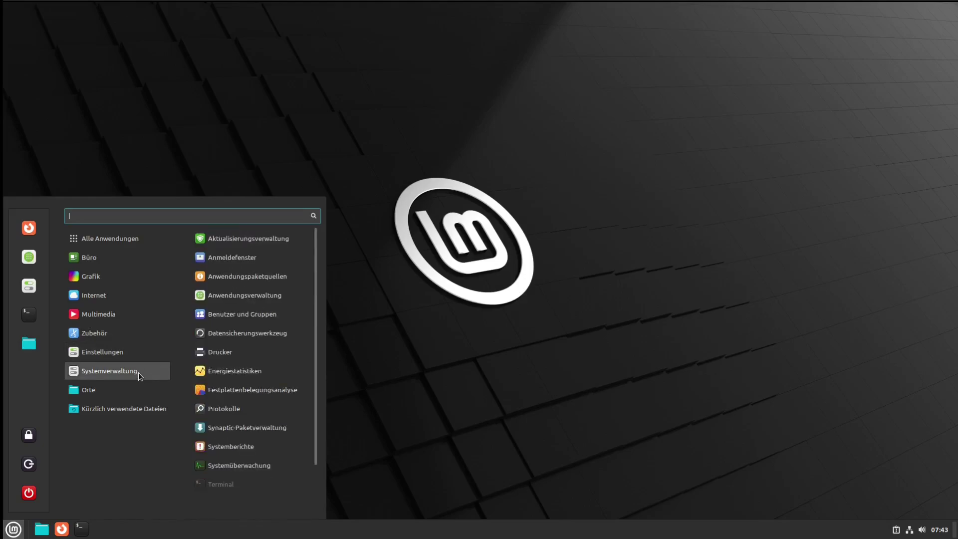
scroll(244, 375, "down", 2)
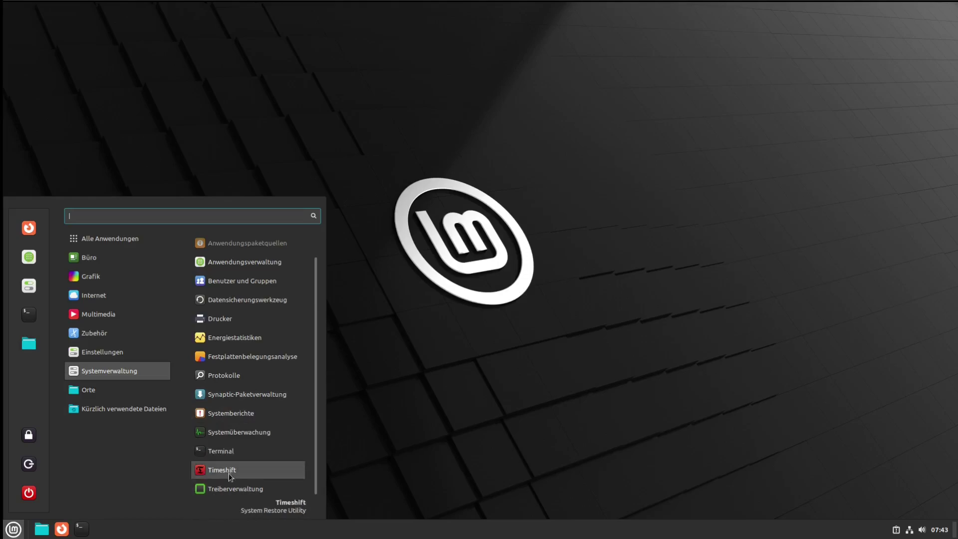
mouse_move(156, 392)
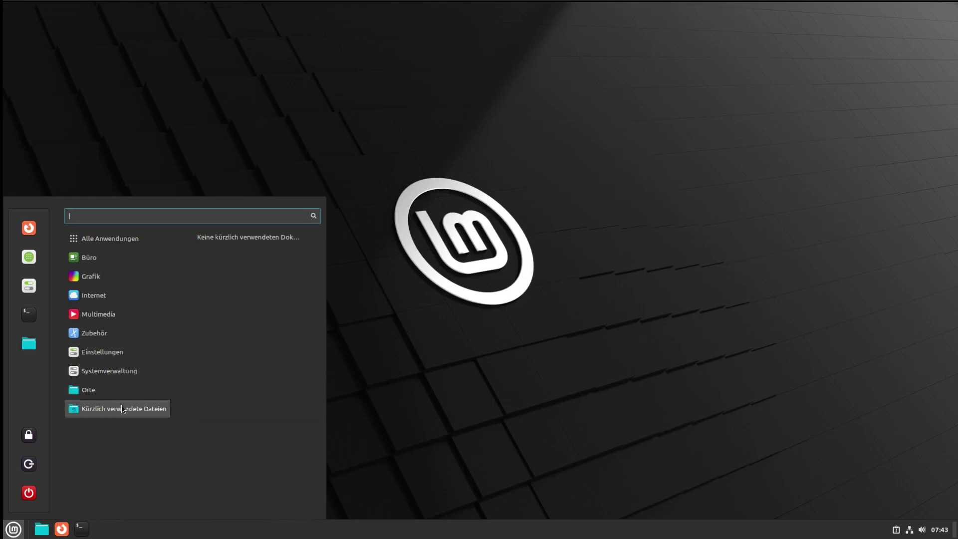
Open Anwendungsverwaltung maximized, view Flatpak apps, search 'xmin' for XMind, then return home
mouse_move(78, 241)
left_click(28, 257)
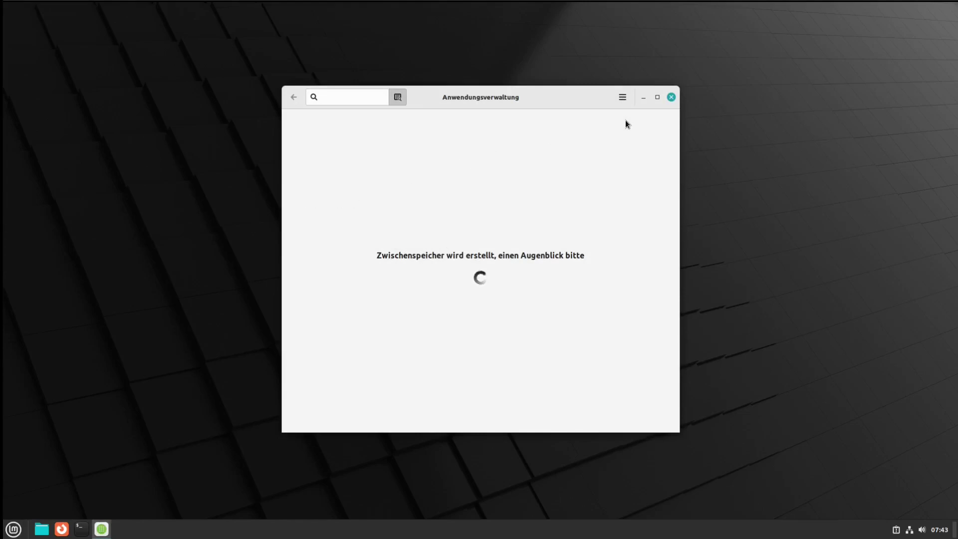
left_click(657, 98)
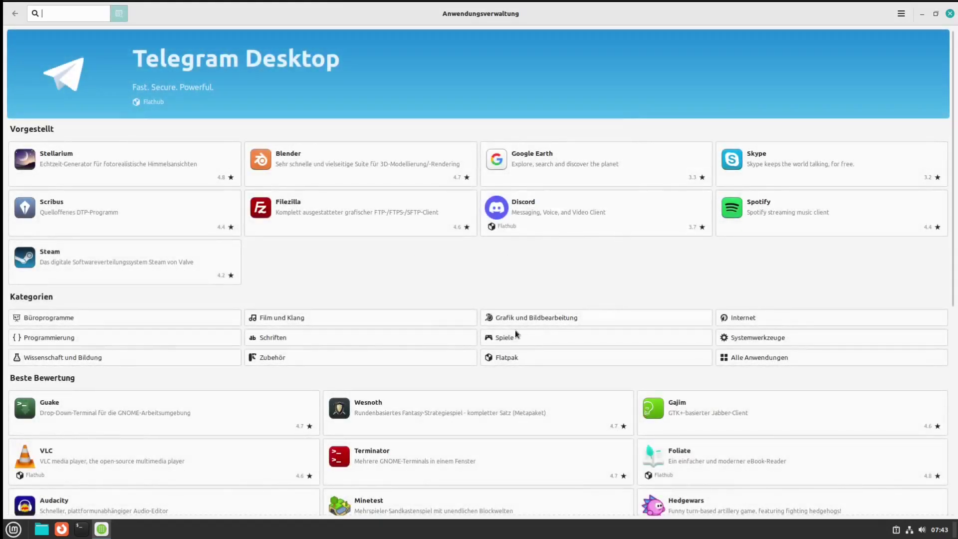
left_click(509, 357)
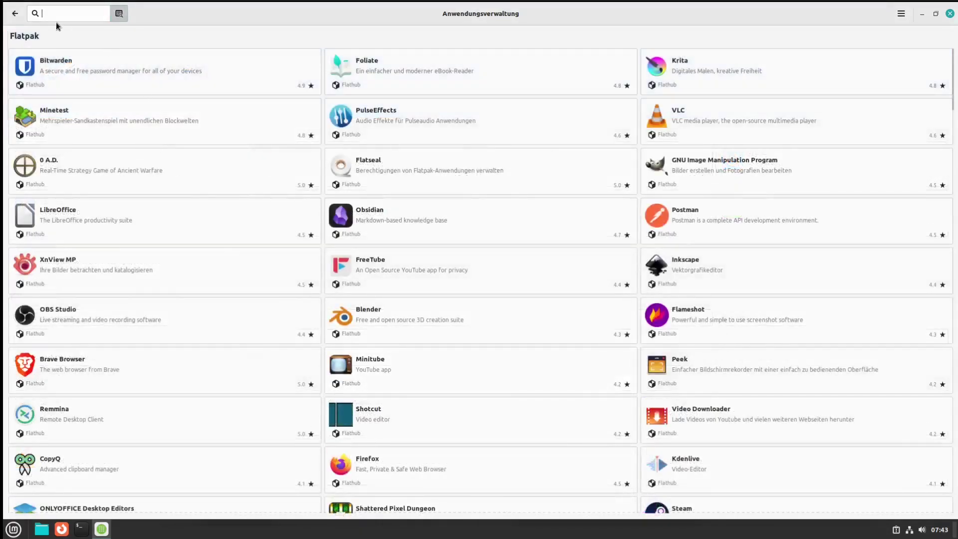
type("xmin")
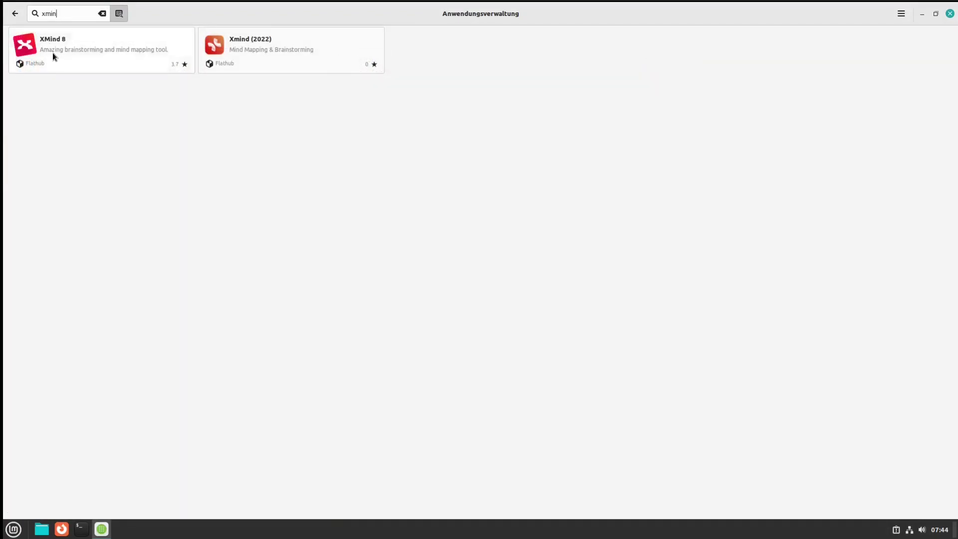
left_click(12, 14)
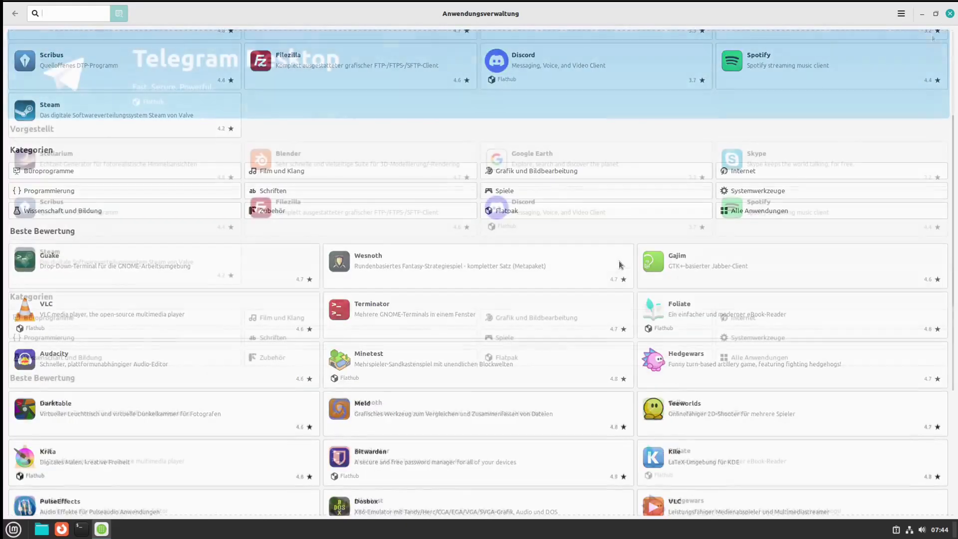
Close Software Manager, open the Victoria wallpapers and try Turquoise on the desktop
left_click(948, 14)
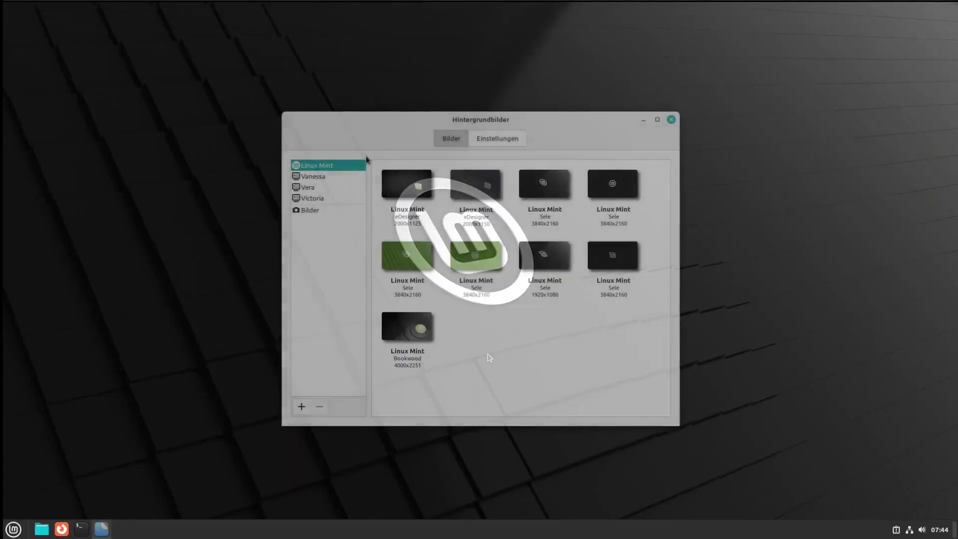
left_click(326, 198)
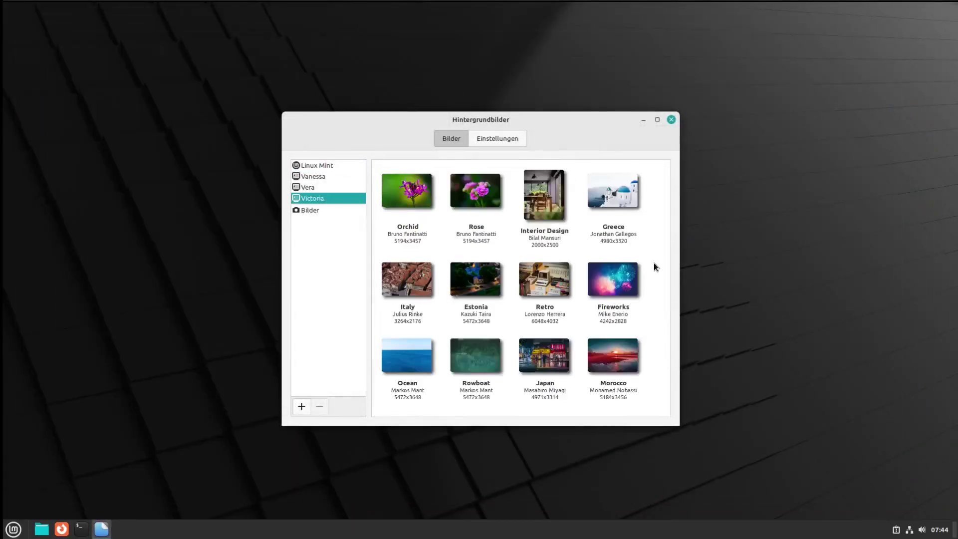
scroll(656, 245, "down", 5)
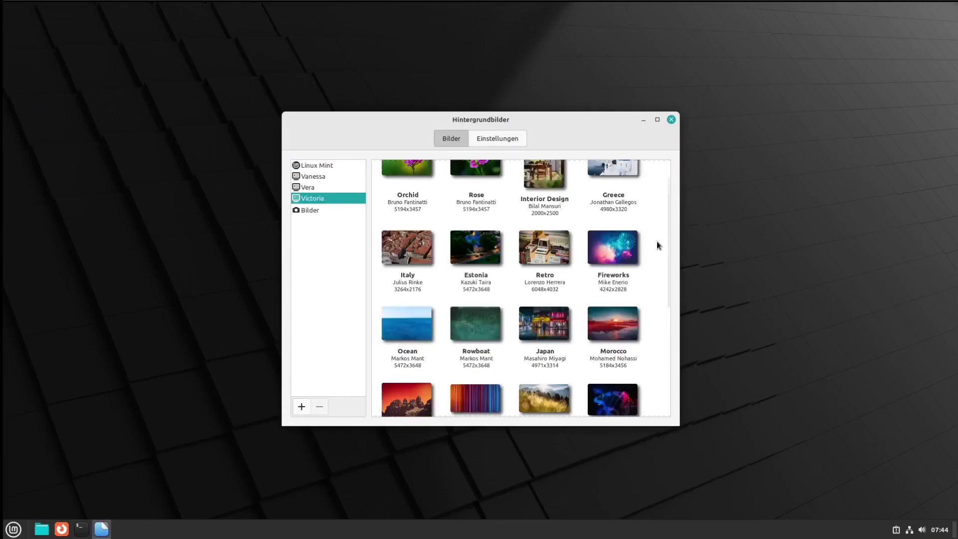
scroll(656, 245, "down", 3)
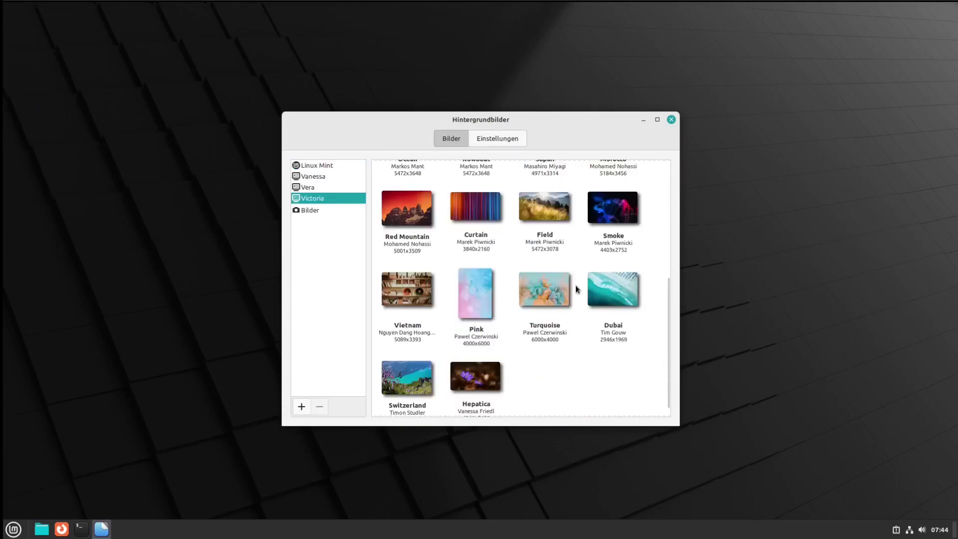
left_click(535, 294)
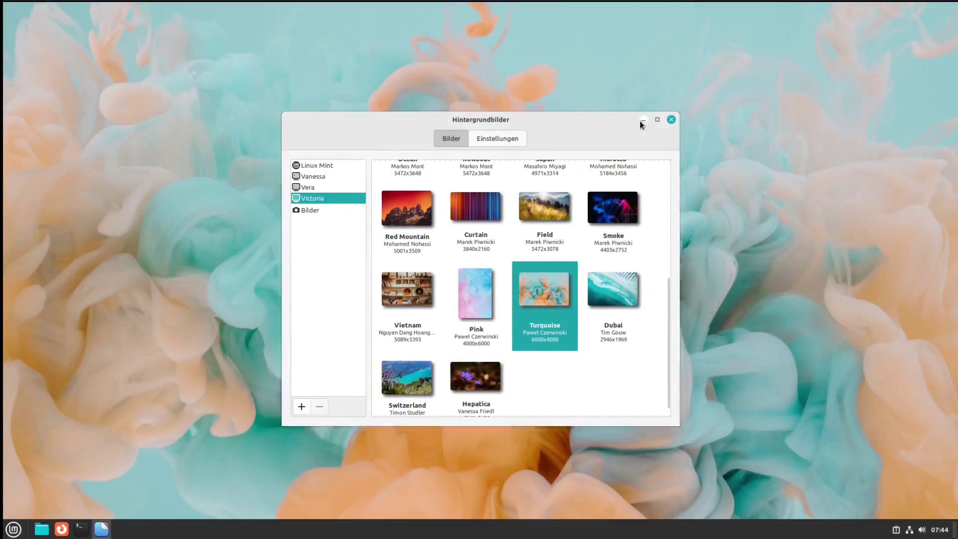
left_click(641, 120)
left_click(103, 528)
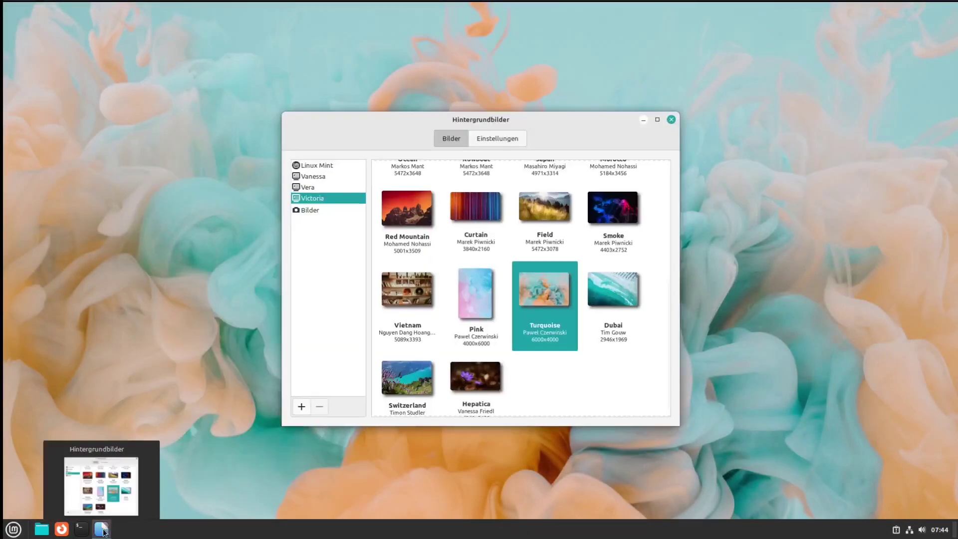
Try Fireworks and Morocco, settle on Greece, and close the Hintergrundbilder window
scroll(629, 360, "up", 5)
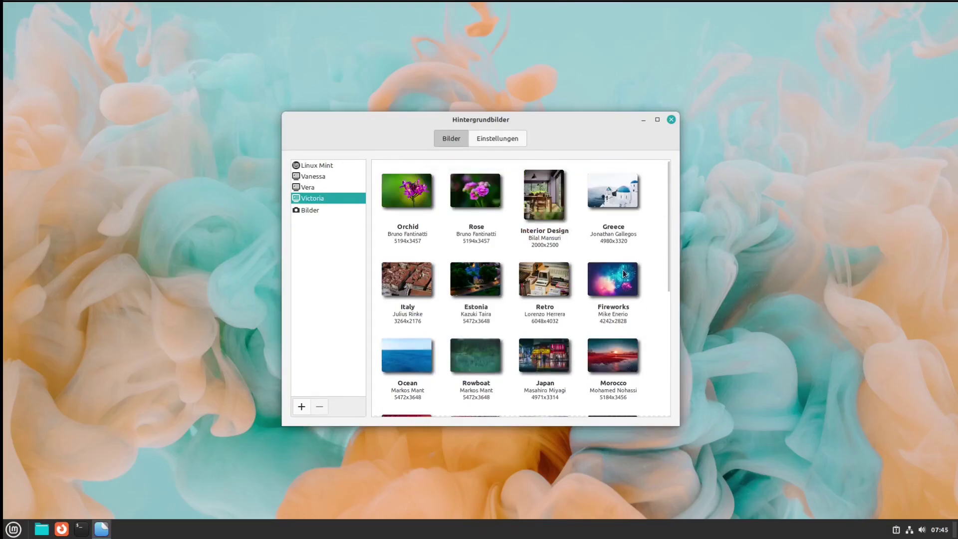
left_click(623, 272)
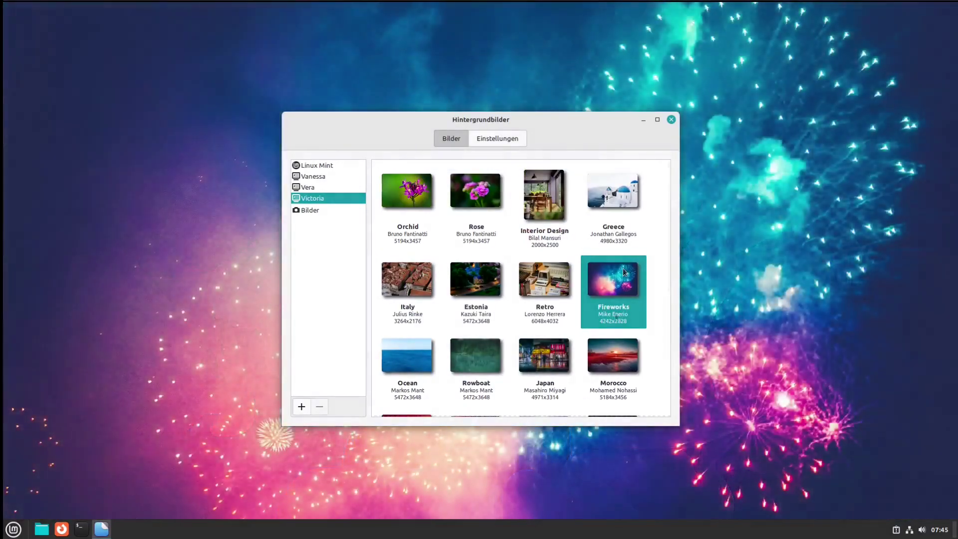
left_click(616, 346)
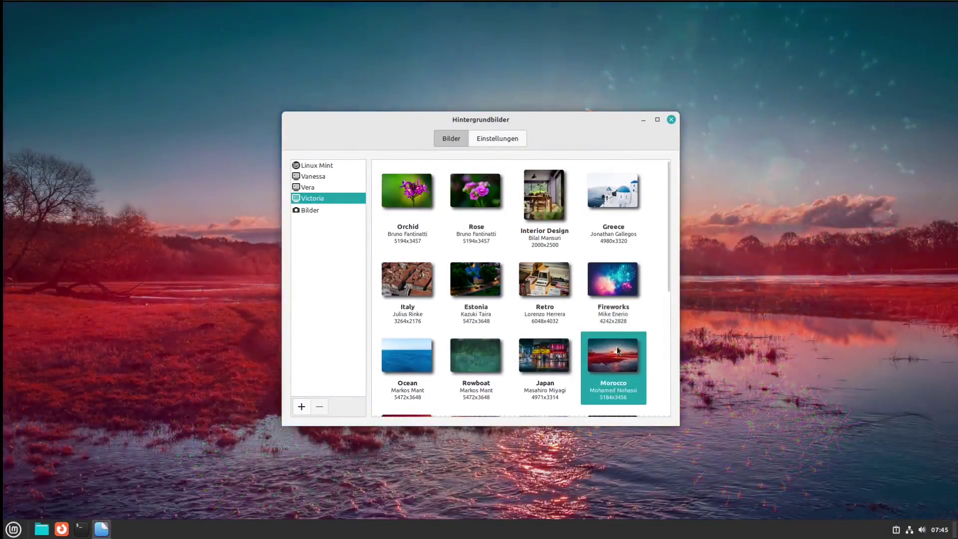
scroll(617, 346, "down", 3)
scroll(616, 346, "down", 2)
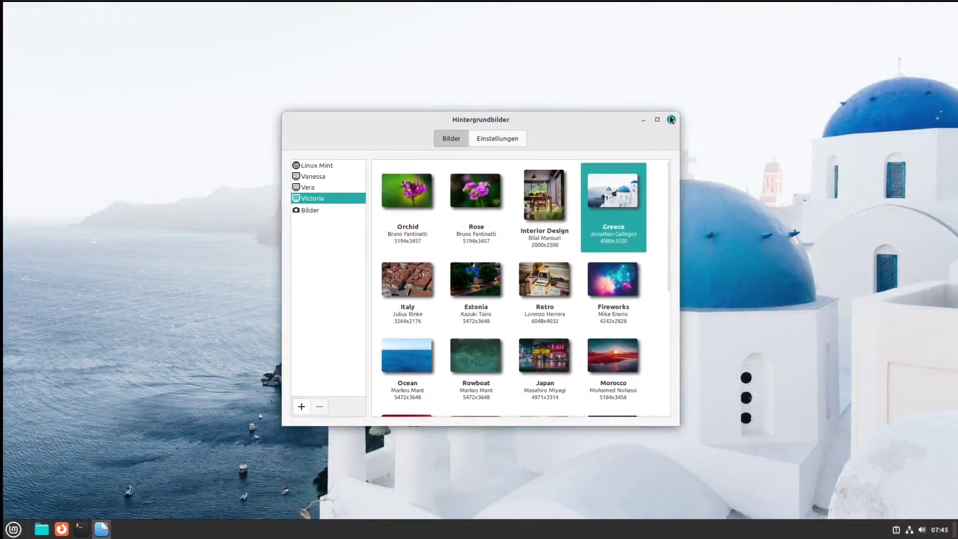
left_click(671, 119)
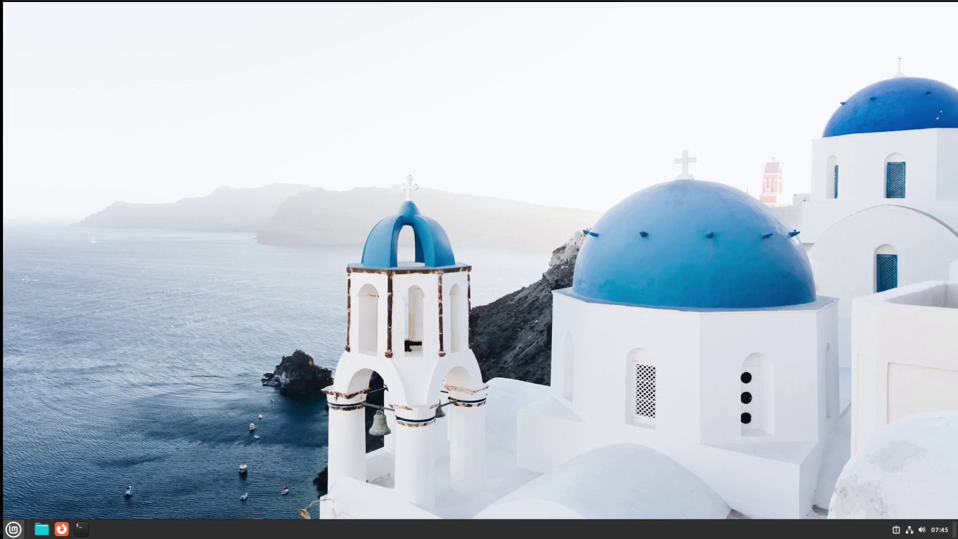
Show the Grafik category (Dokument-Scanner, Pix, Zeichnung) in the Mint application menu
left_click(12, 530)
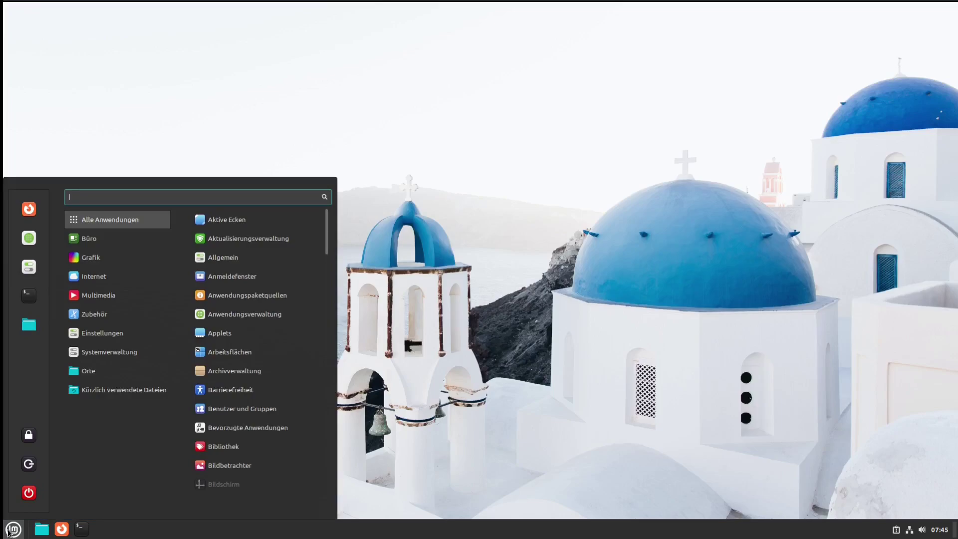
mouse_move(89, 263)
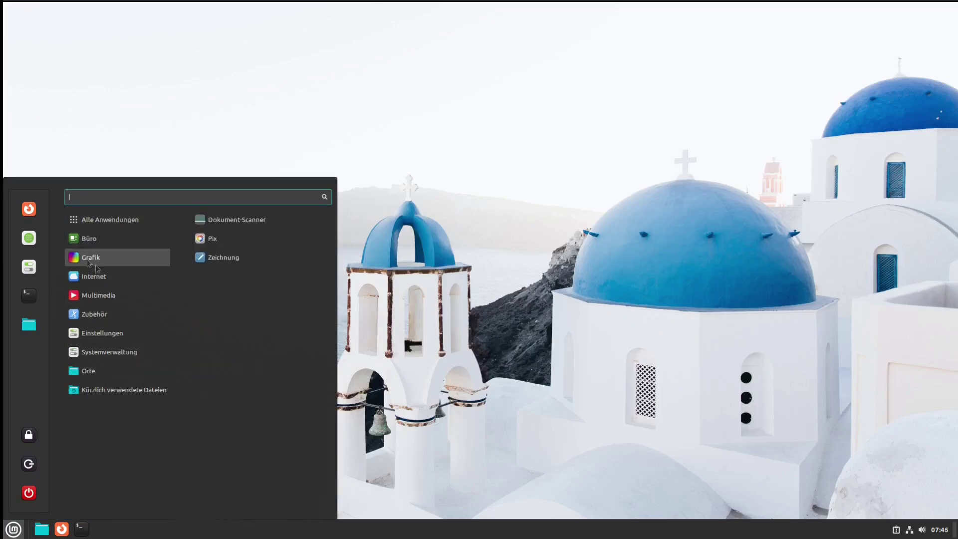